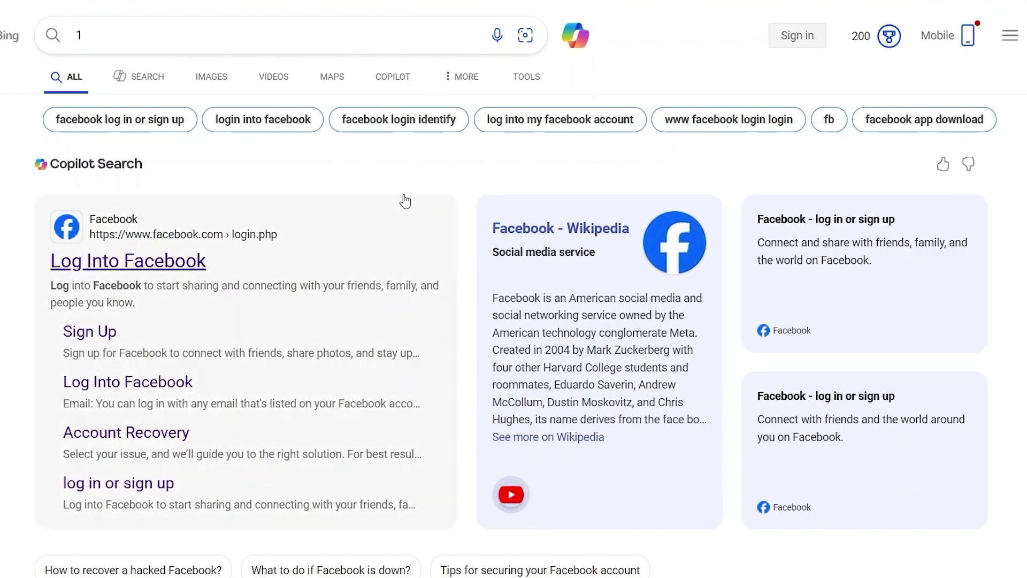
click(162, 31)
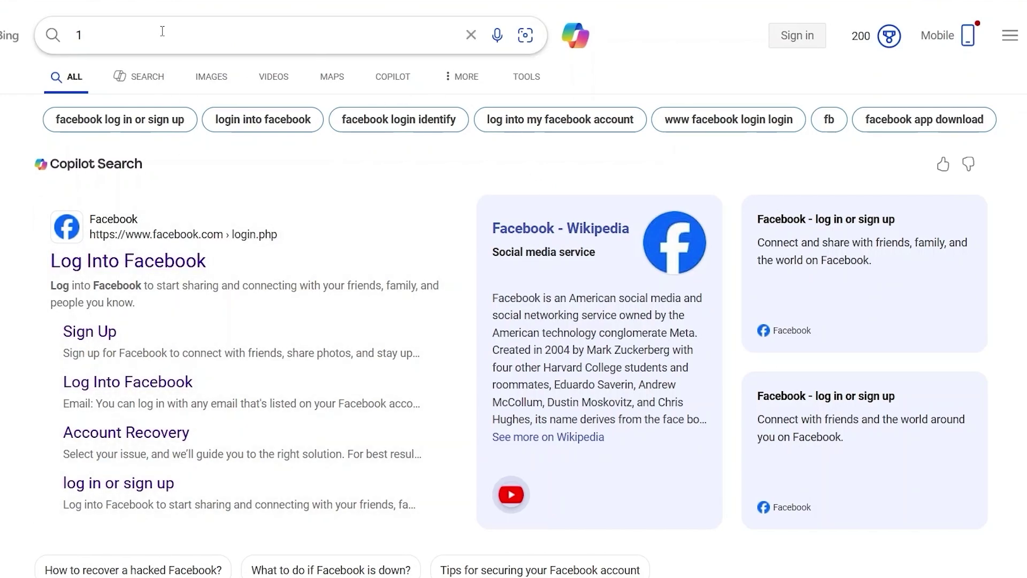
key(BackSpace)
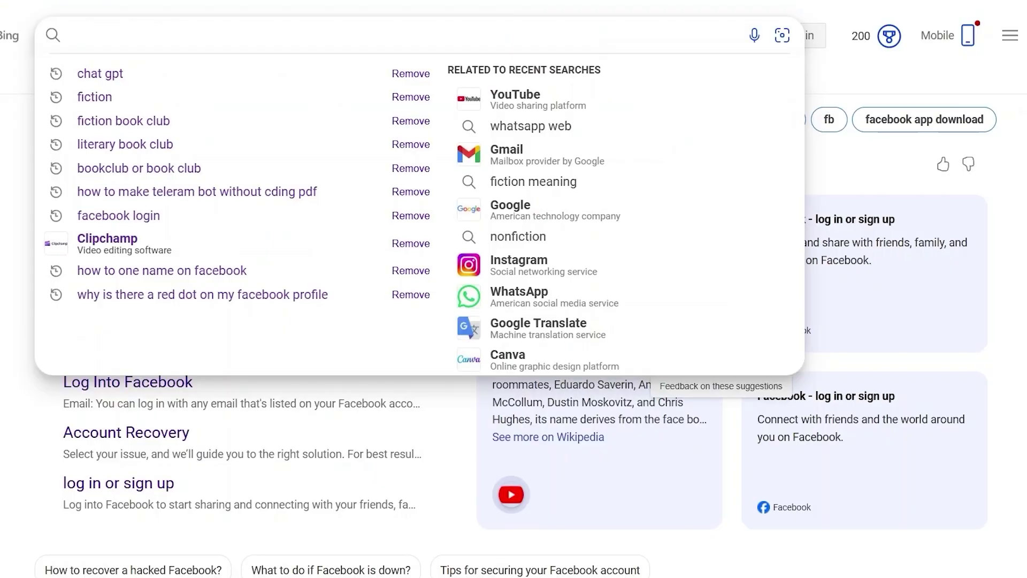
key(Escape)
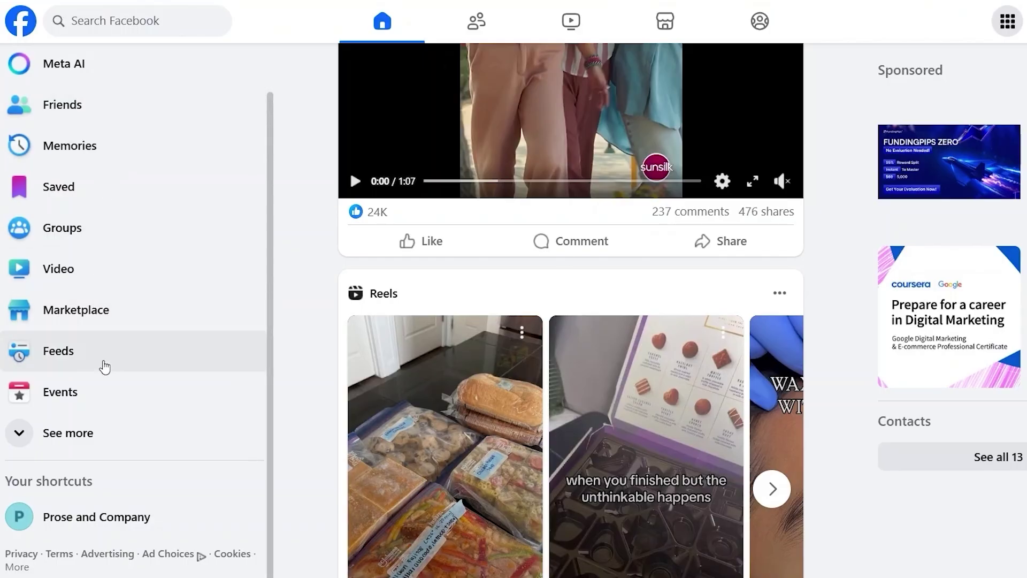
Open the managed Pages on Facebook and go to Meta Business Suite.
scroll(101, 362, up, 2)
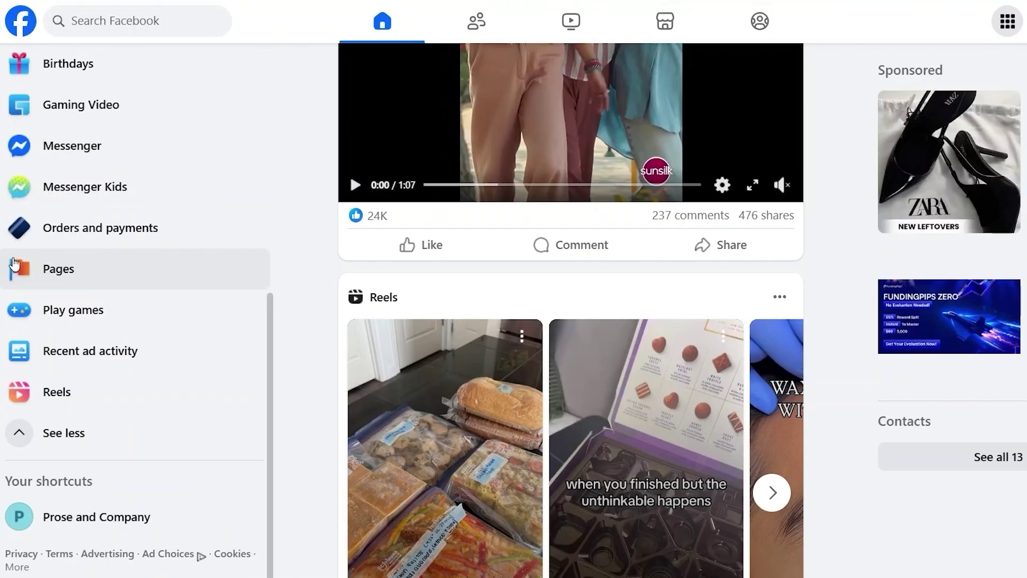
click(72, 272)
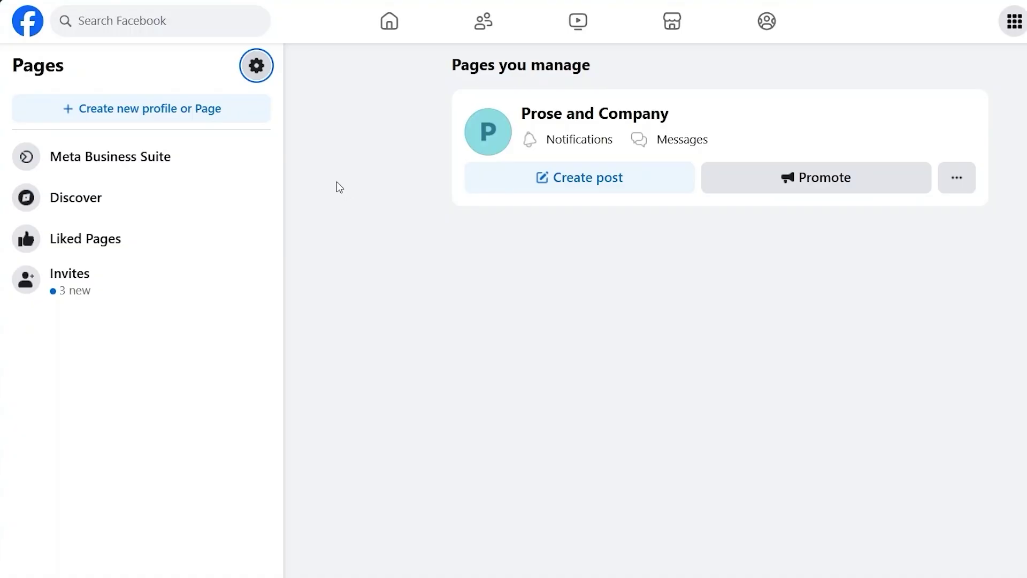
click(131, 158)
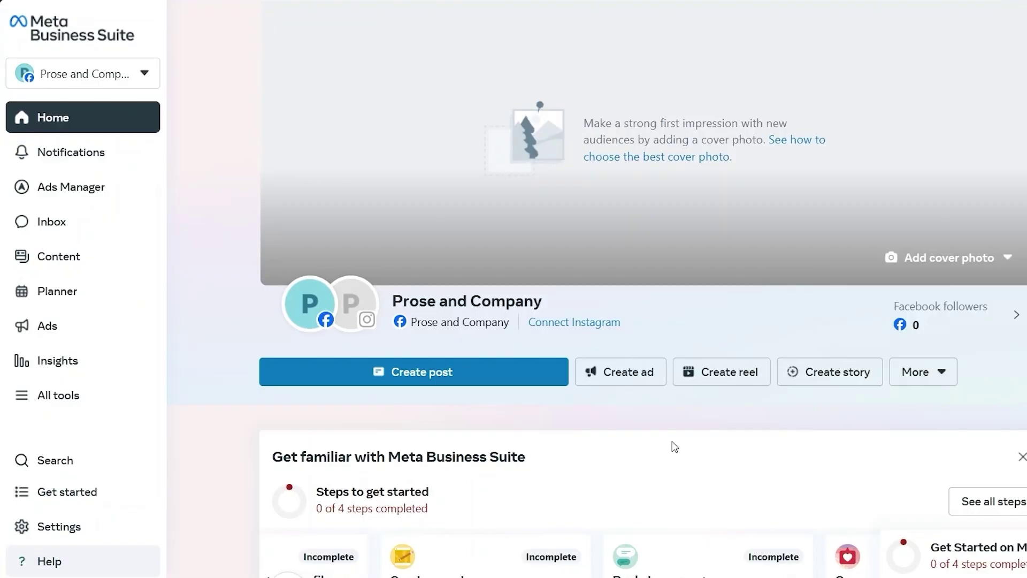
Examine the home page's additional creation options, getting-started steps, to-do list, marketing content, recent ads and ways to grow.
scroll(674, 446, down, 2)
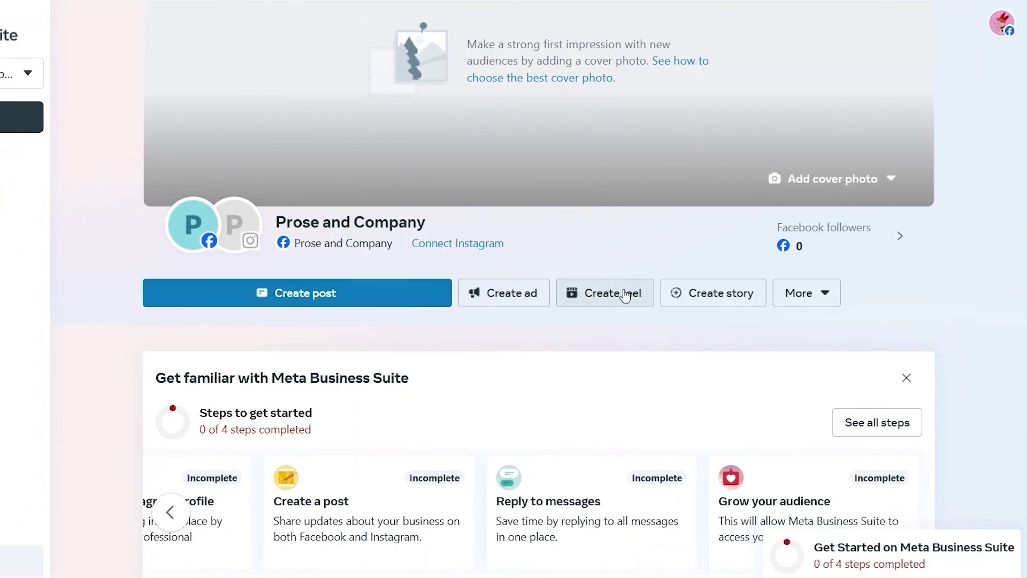
click(809, 299)
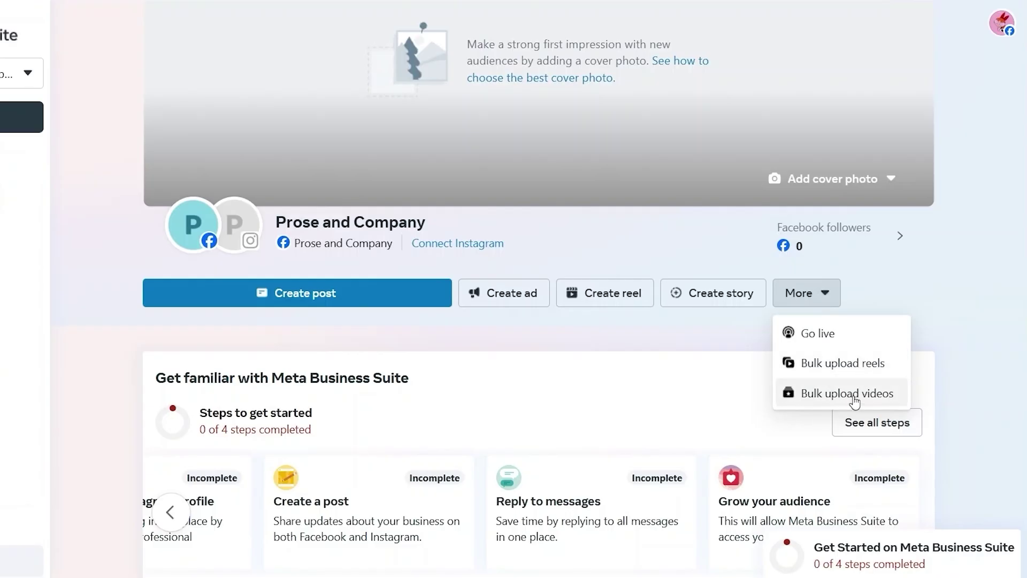
click(589, 403)
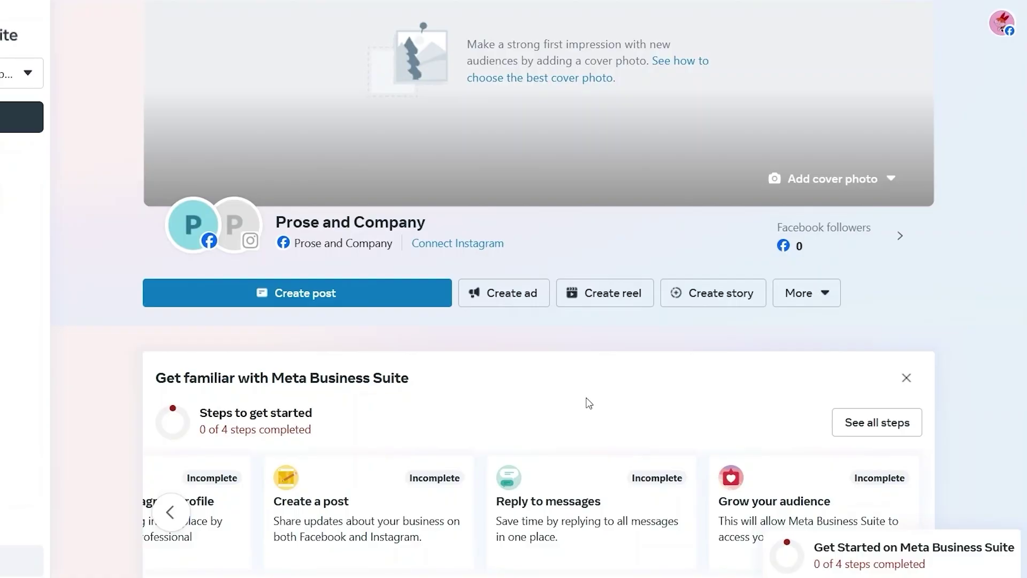
scroll(588, 404, down, 1)
scroll(589, 403, up, 1)
scroll(589, 404, down, 2)
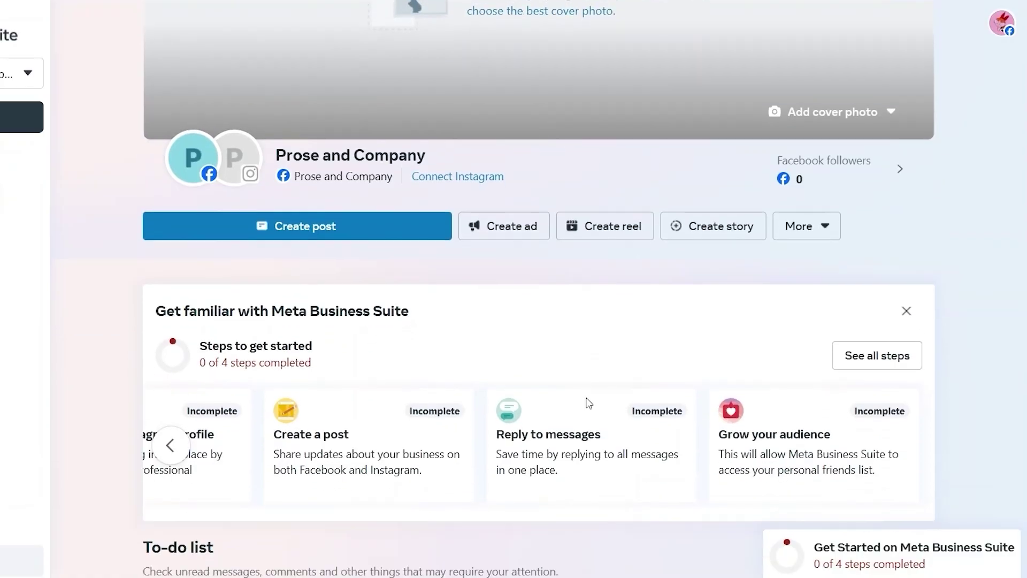
scroll(589, 404, down, 5)
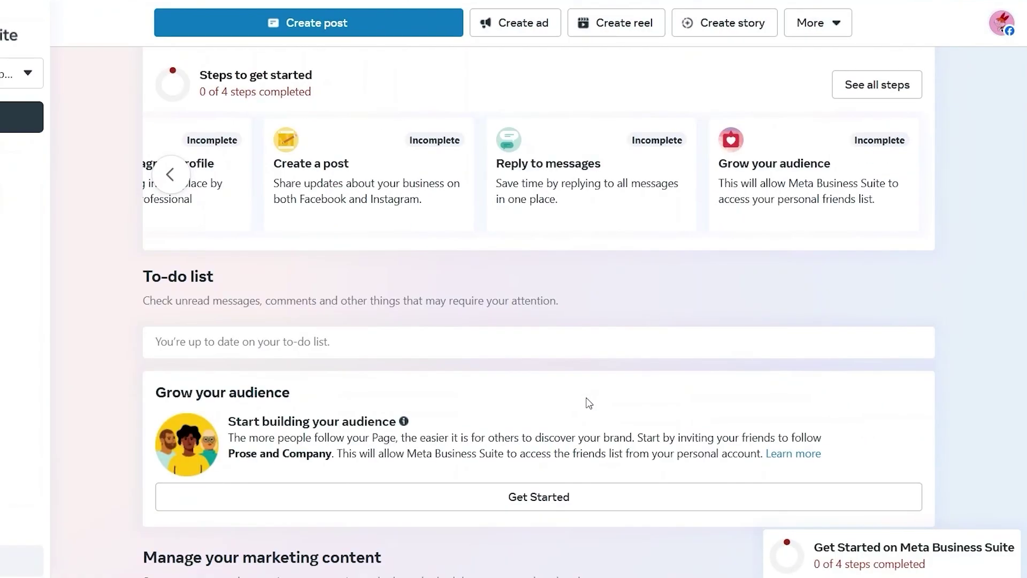
scroll(588, 403, down, 4)
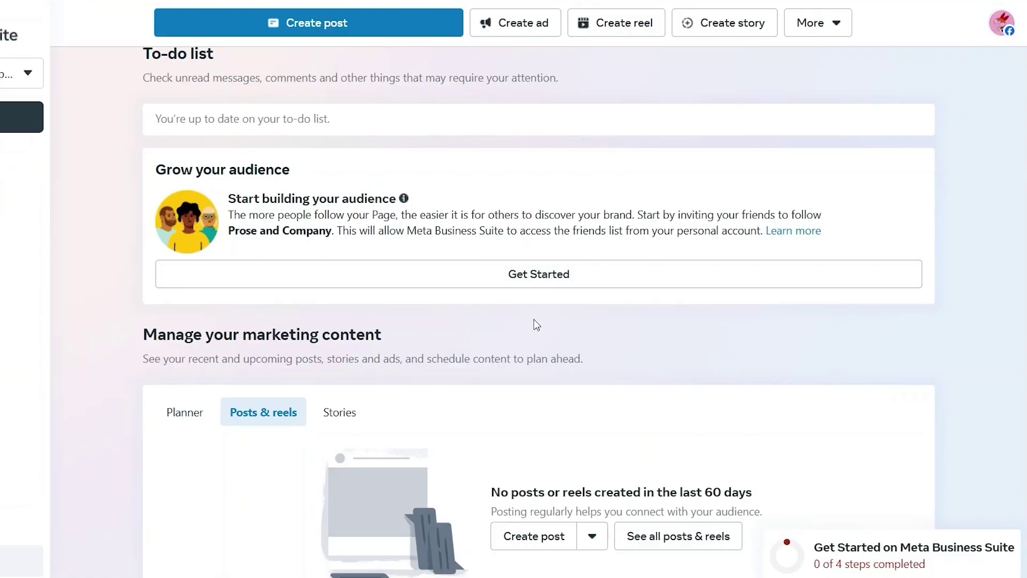
scroll(536, 325, down, 5)
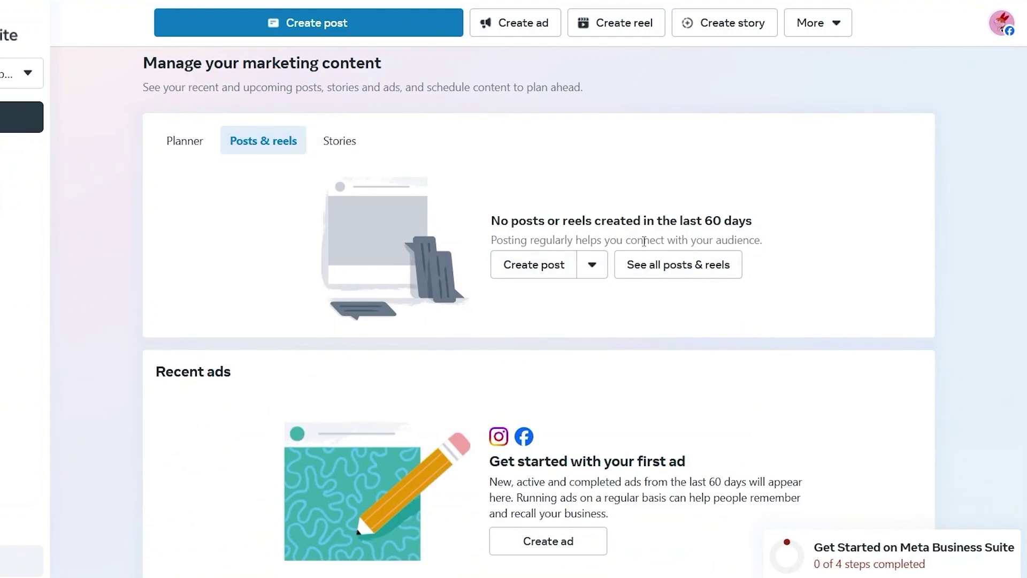
scroll(476, 277, down, 4)
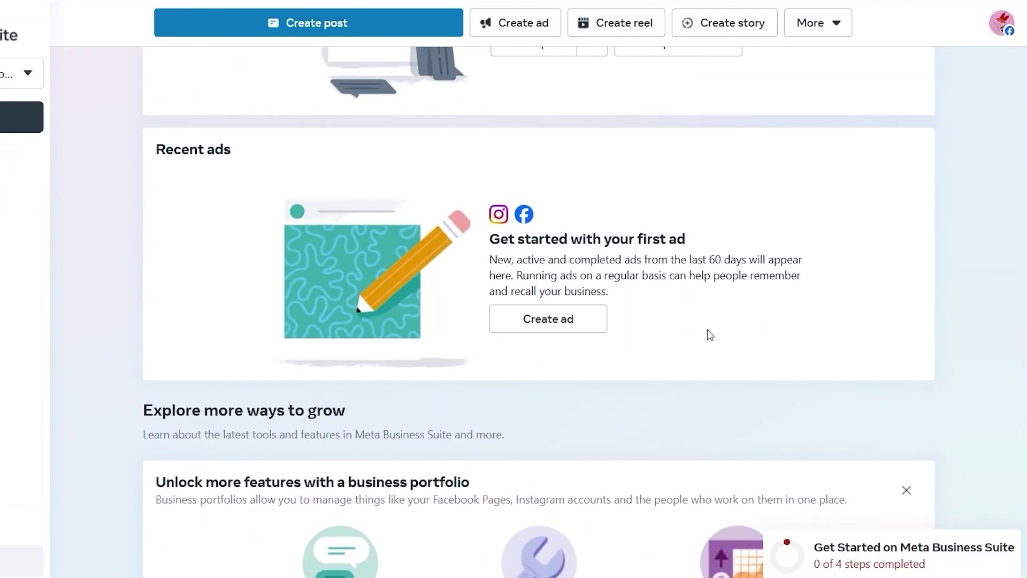
scroll(480, 402, down, 5)
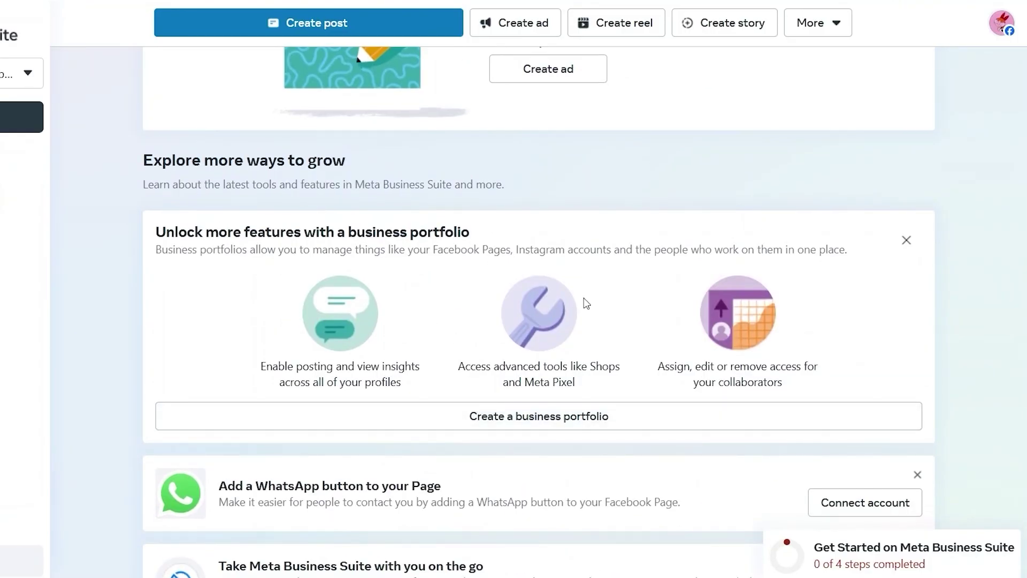
scroll(690, 276, down, 2)
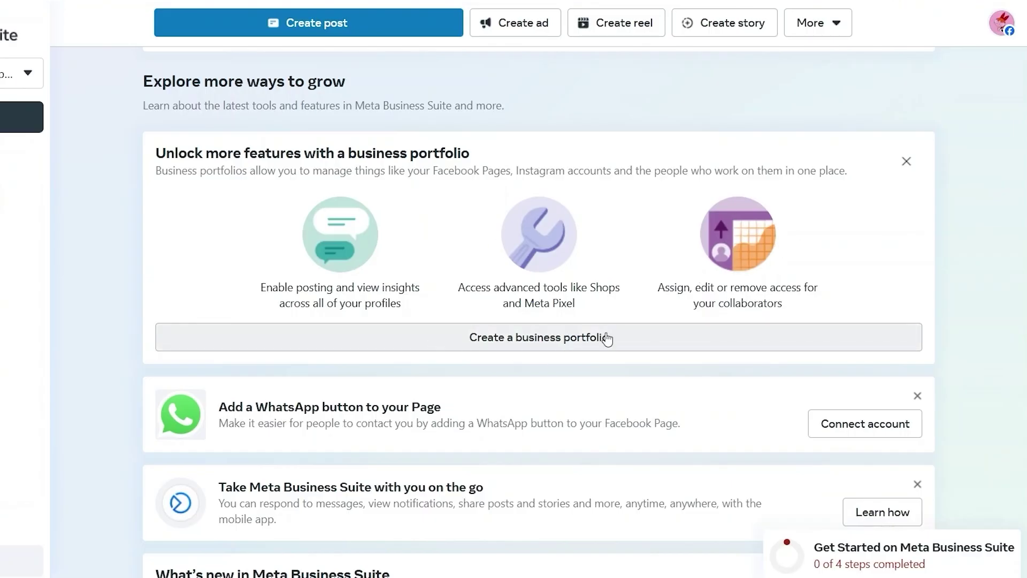
click(569, 335)
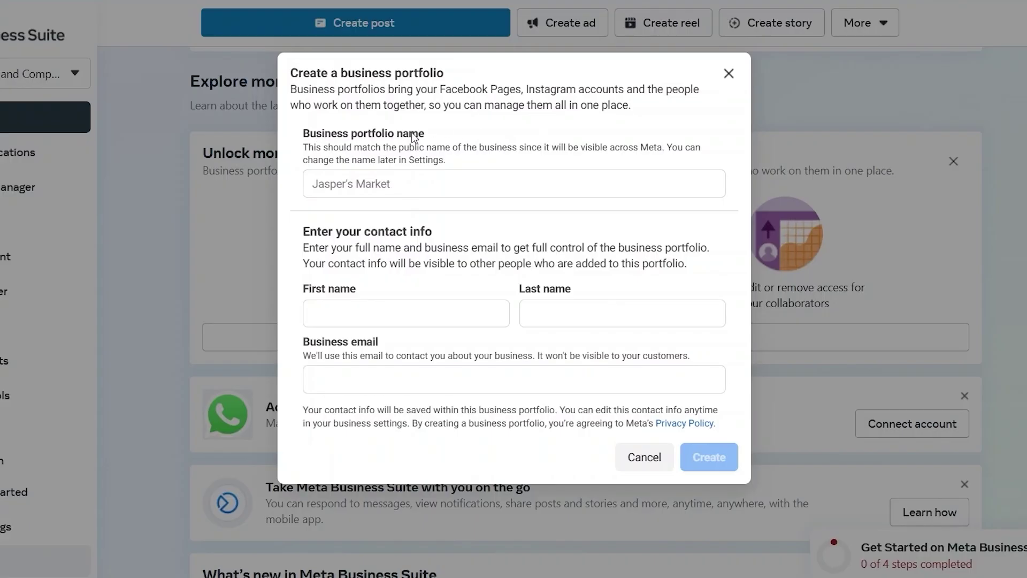
click(398, 179)
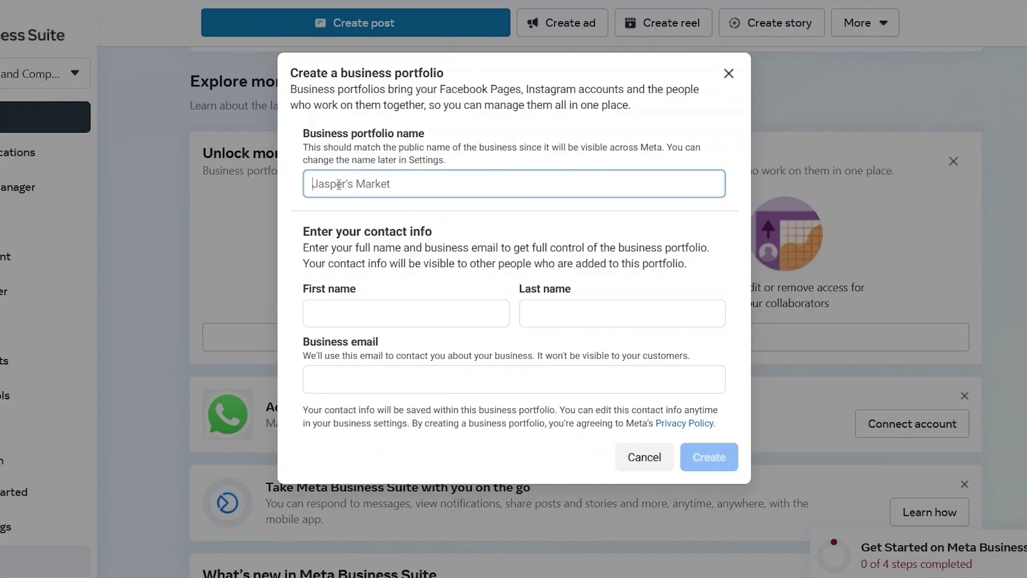
click(411, 308)
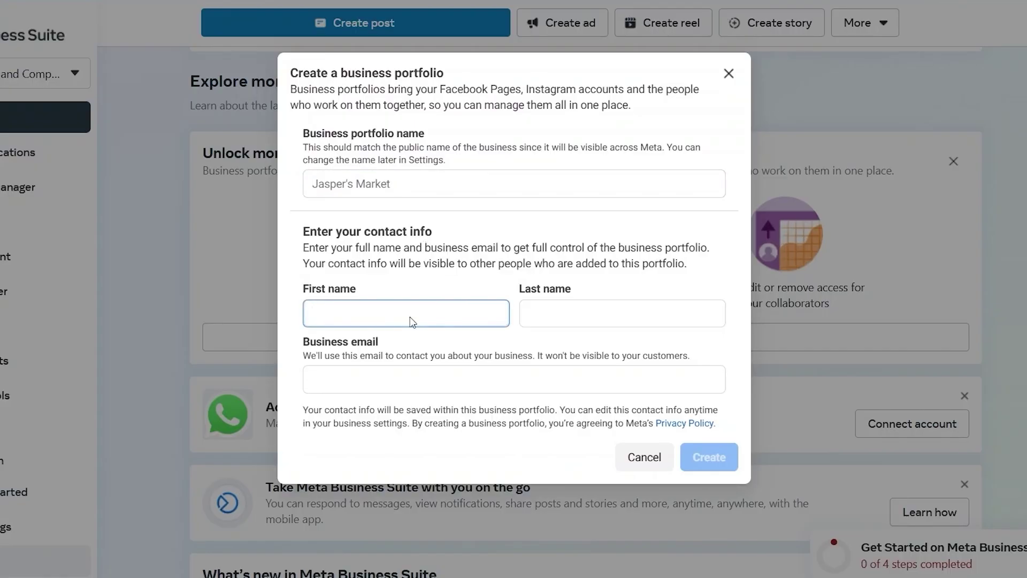
click(588, 314)
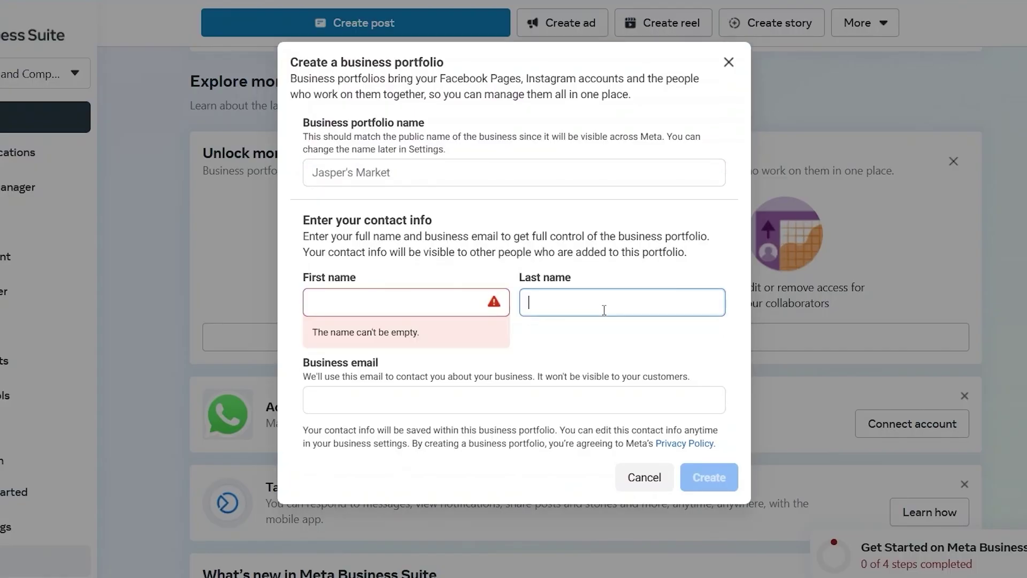
click(643, 192)
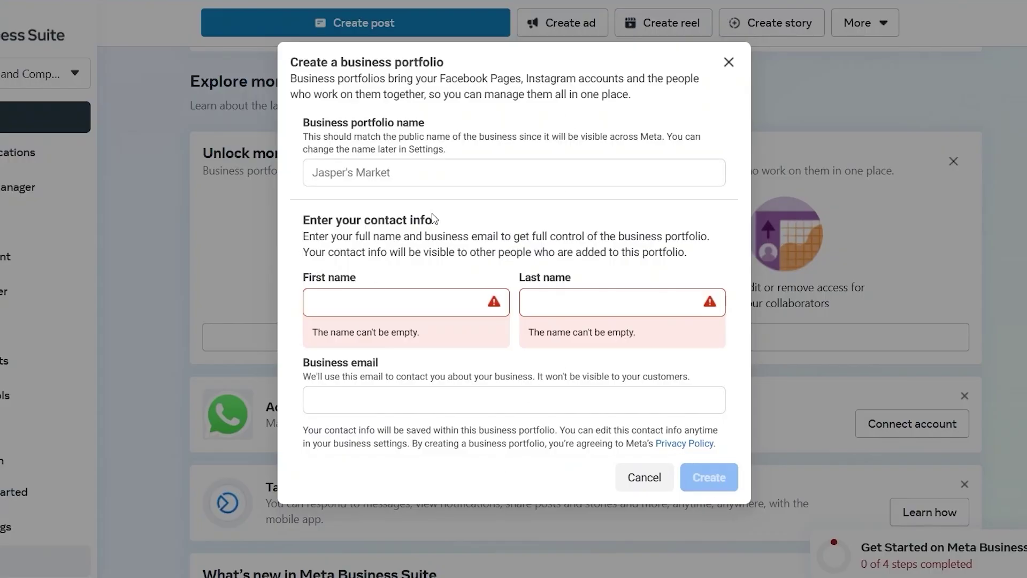
click(726, 66)
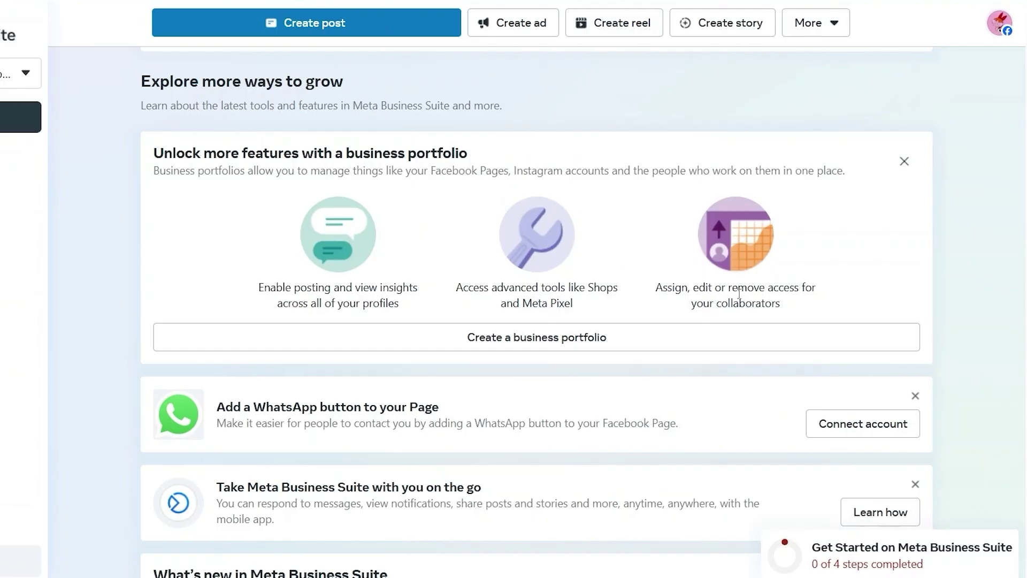
Create a business portfolio named Prose and Company with the contact's full name and business email, and skip adding assets.
click(634, 337)
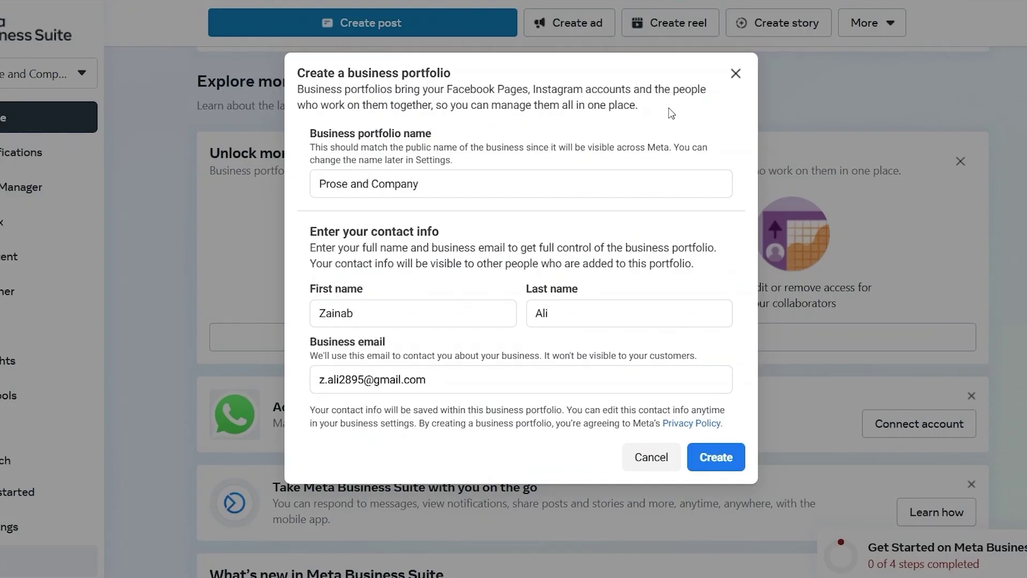
click(713, 458)
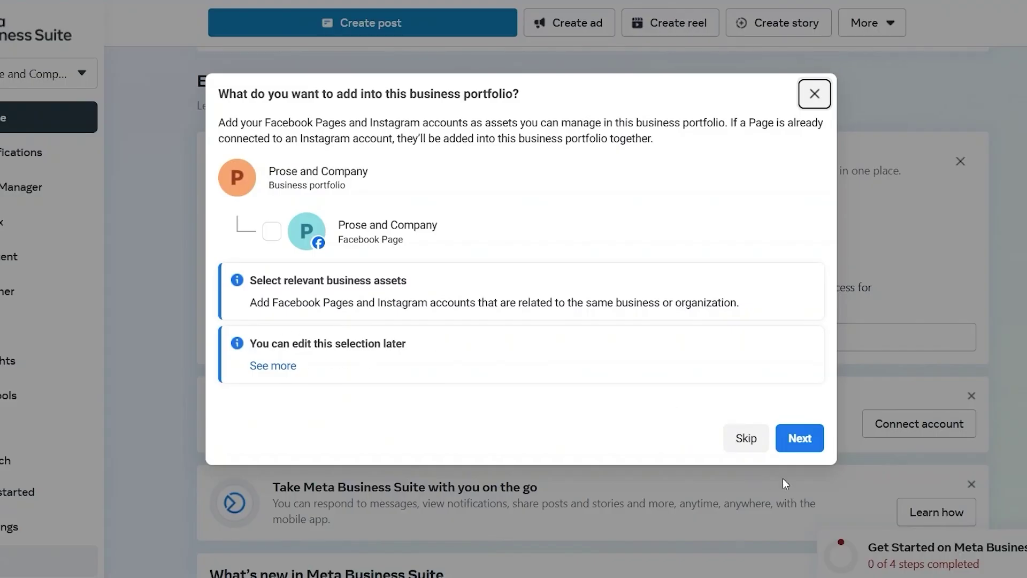
click(746, 438)
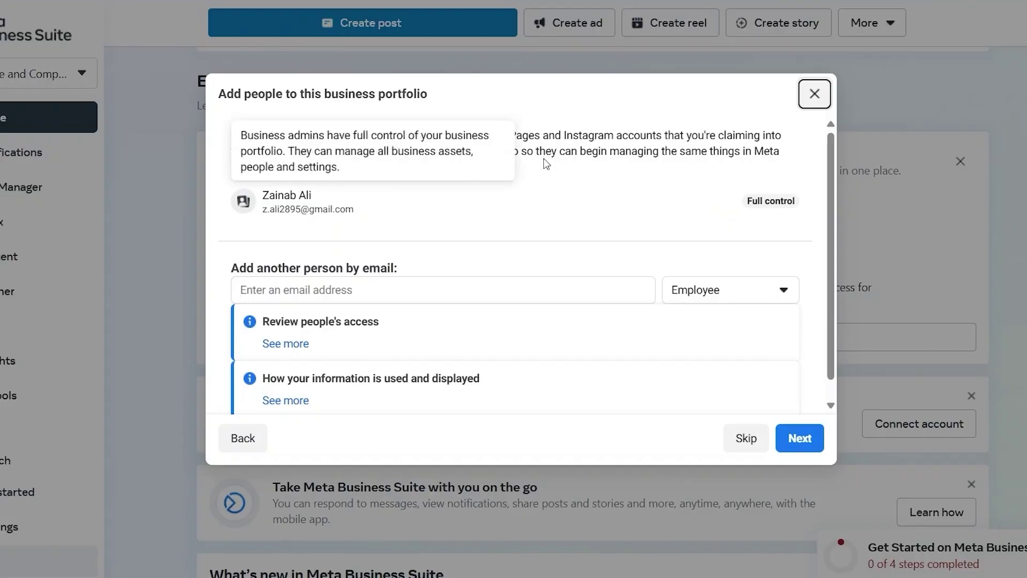
Review the role choices and the information on people's access, and finish the portfolio setup without adding another person.
mouse_move(784, 188)
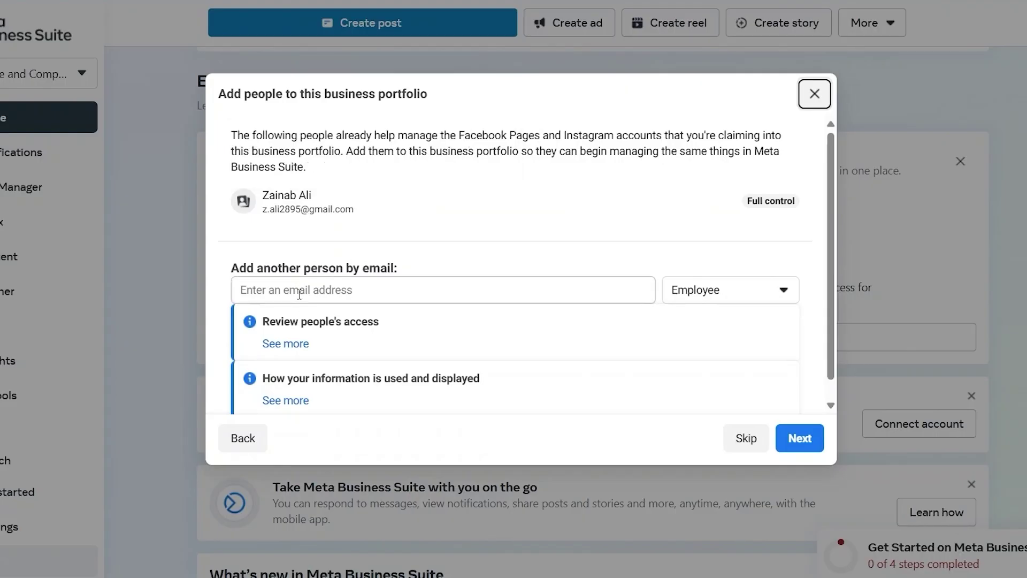
click(793, 291)
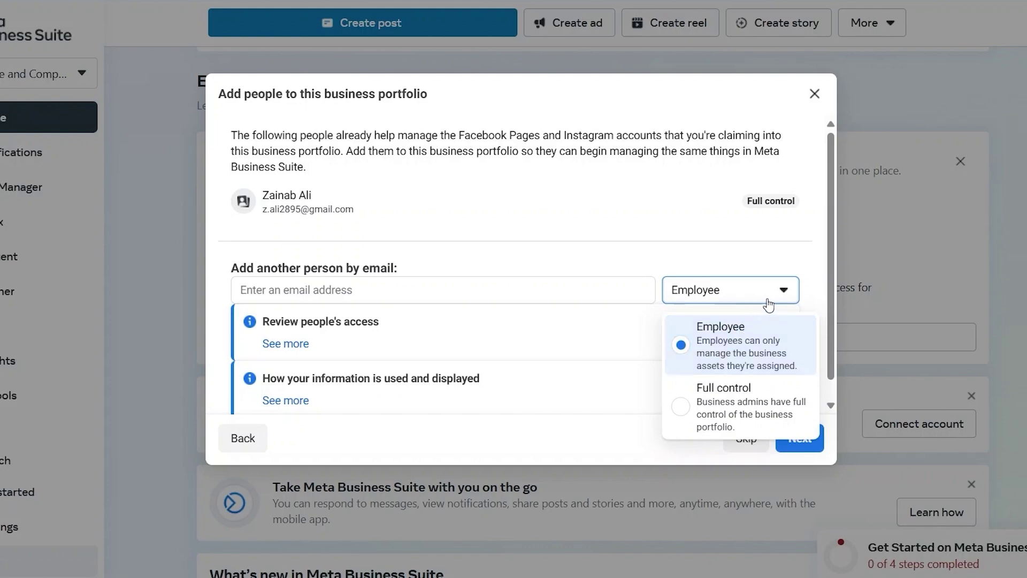
click(782, 291)
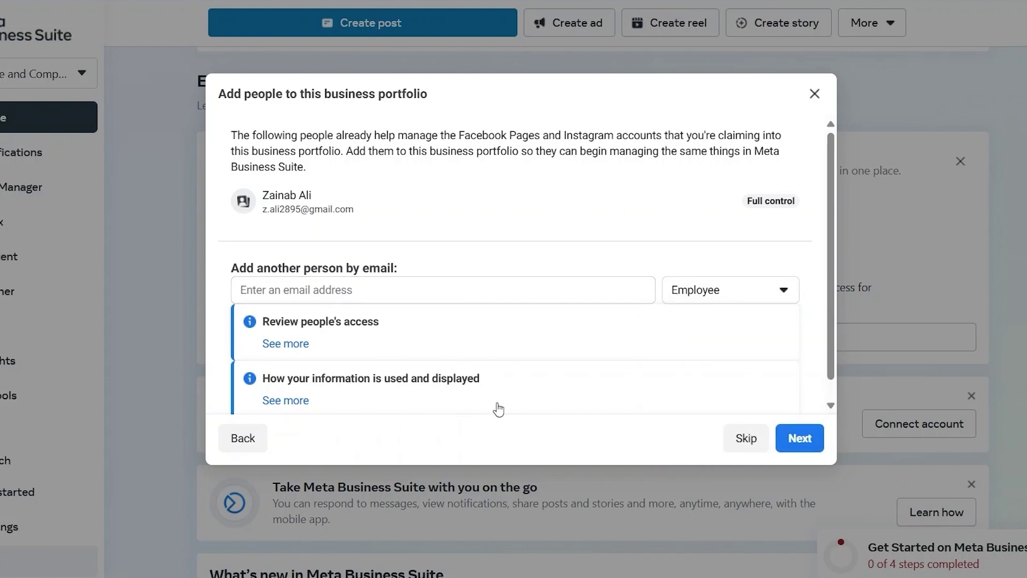
scroll(497, 408, down, 1)
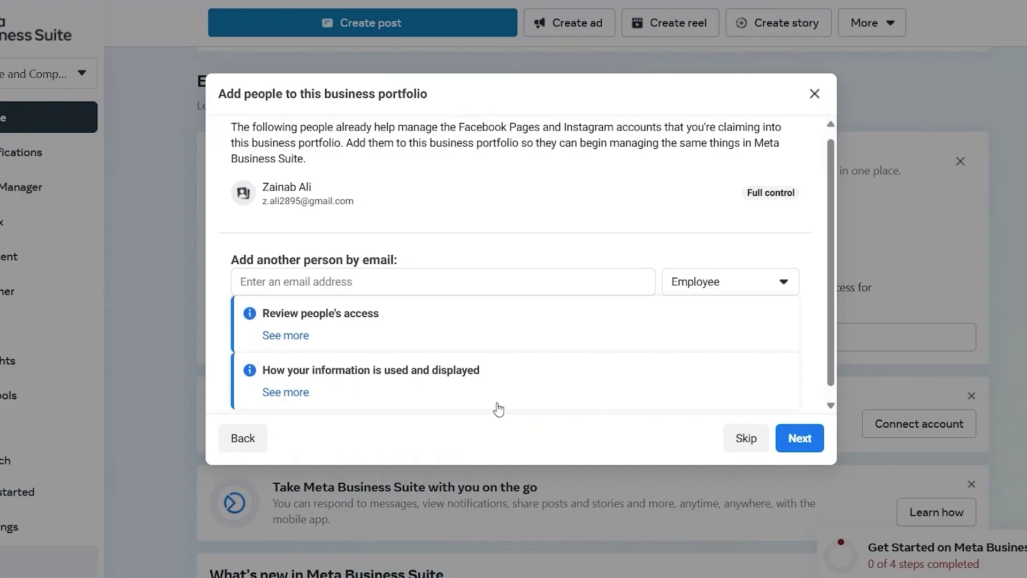
click(361, 282)
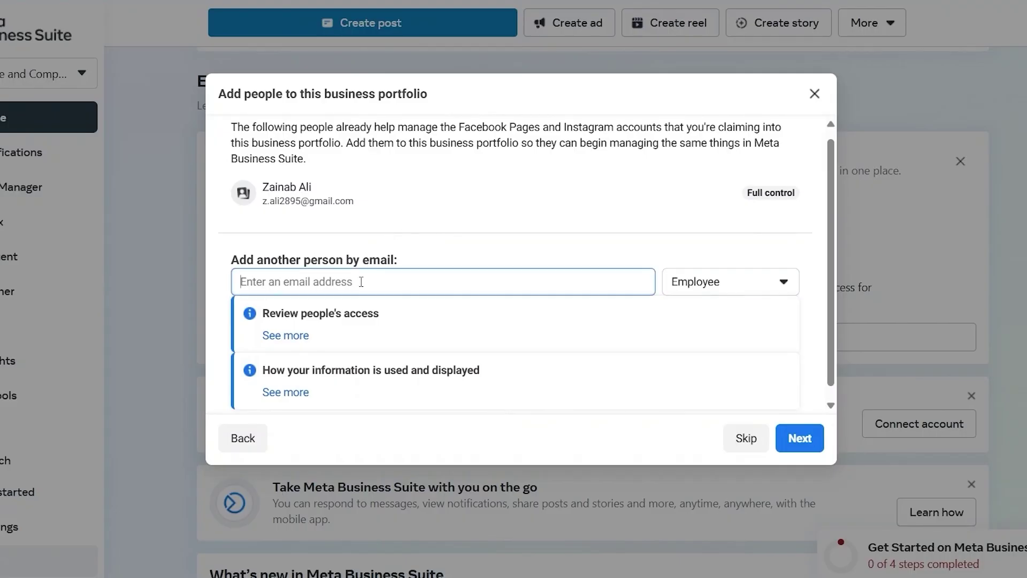
click(471, 221)
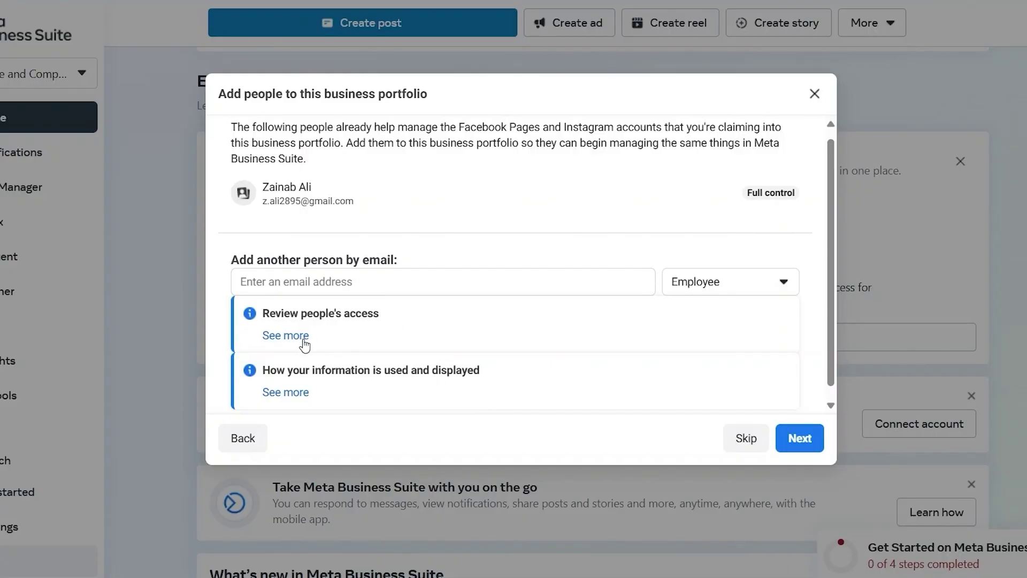
click(285, 335)
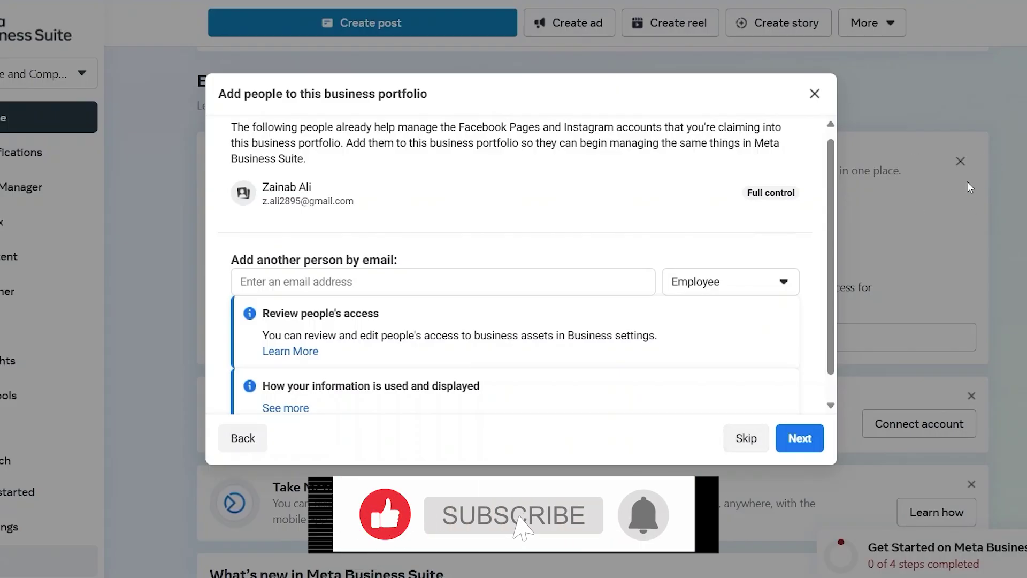
click(795, 444)
click(792, 438)
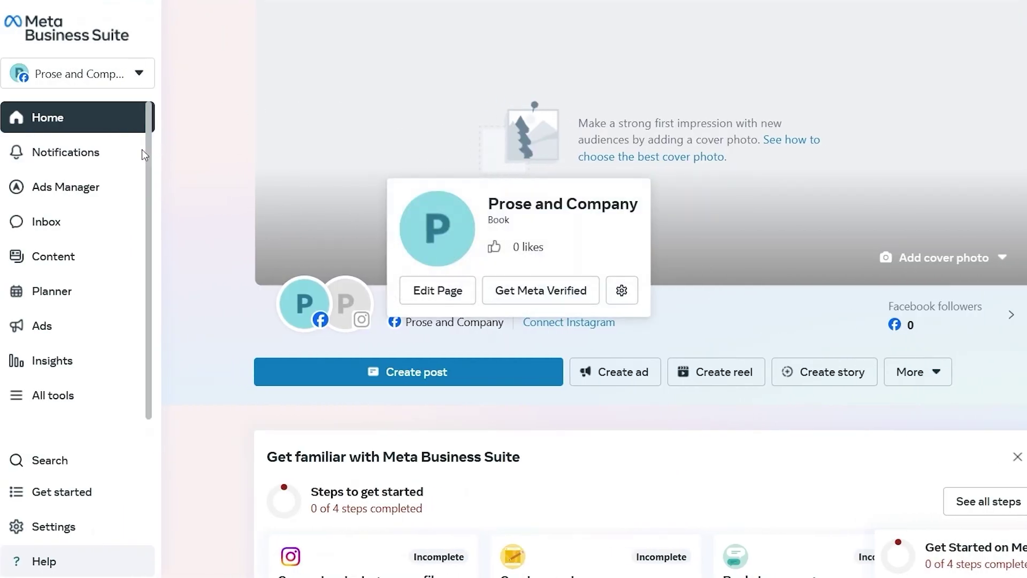
Select the Prose and Company business portfolio in the business asset switcher.
click(139, 76)
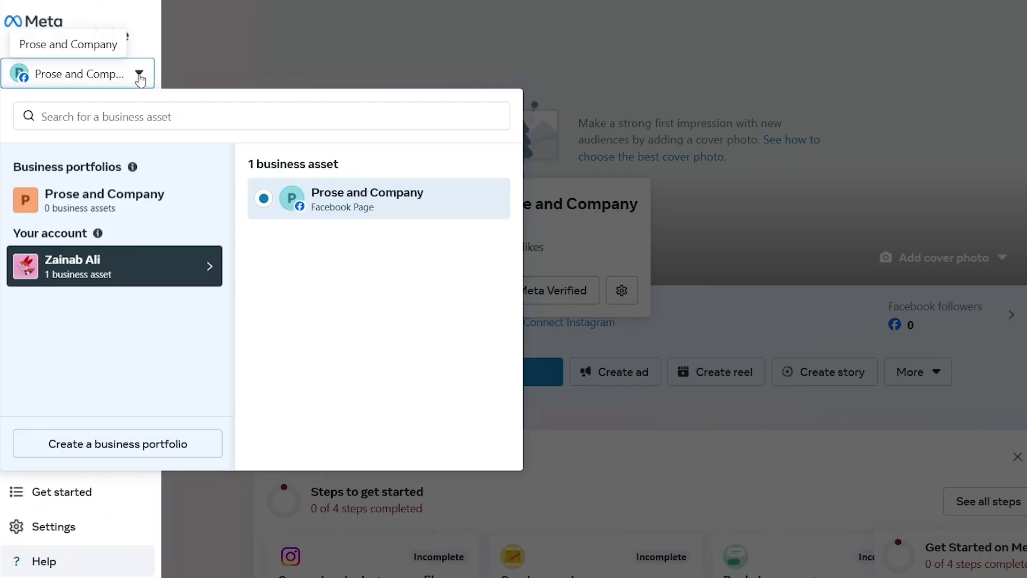
click(114, 200)
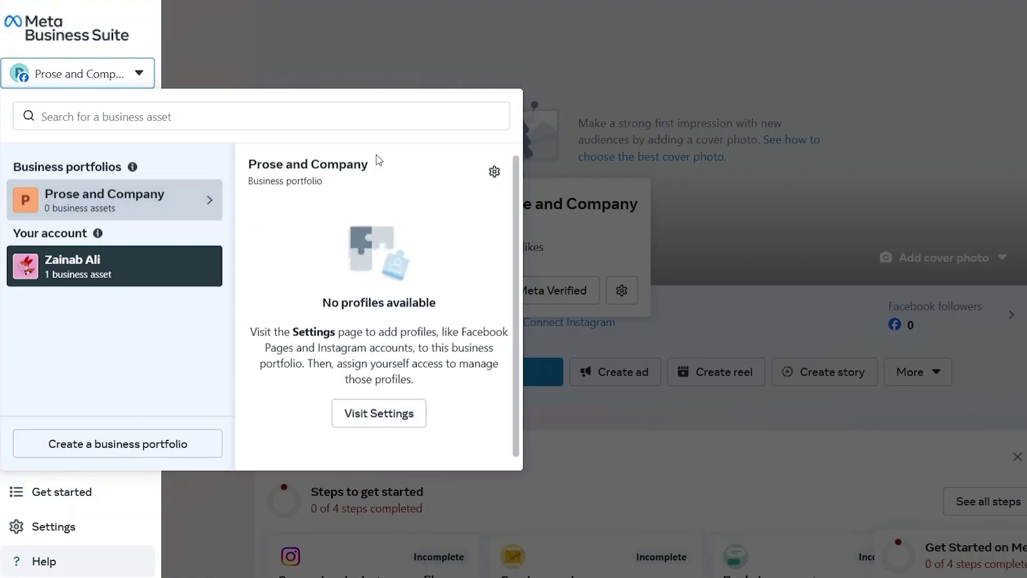
Open the Prose and Company portfolio's settings and choose the existing Prose and Company Facebook Page to add, searching for "prose".
click(379, 413)
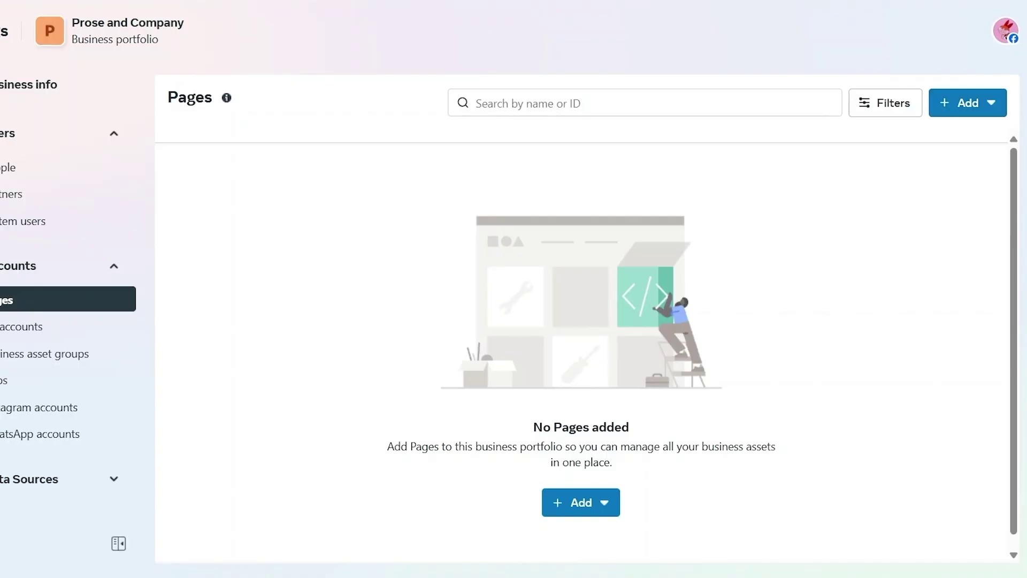
click(968, 103)
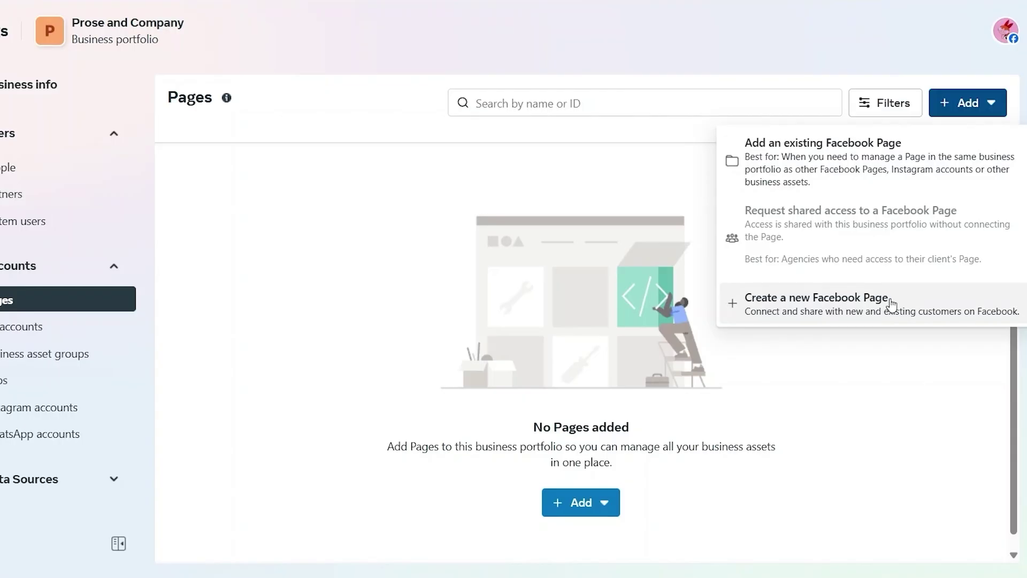
click(850, 177)
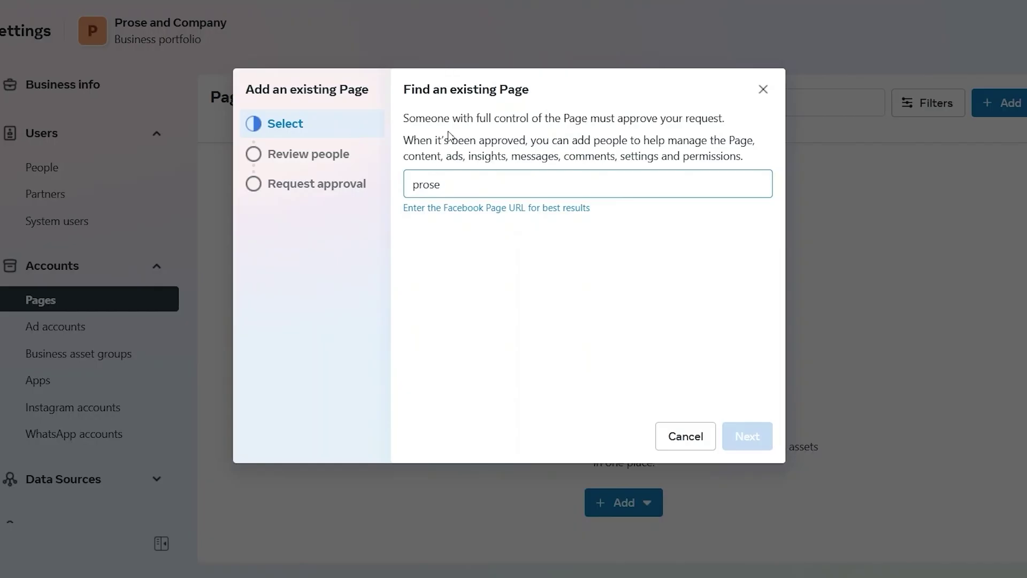
click(454, 187)
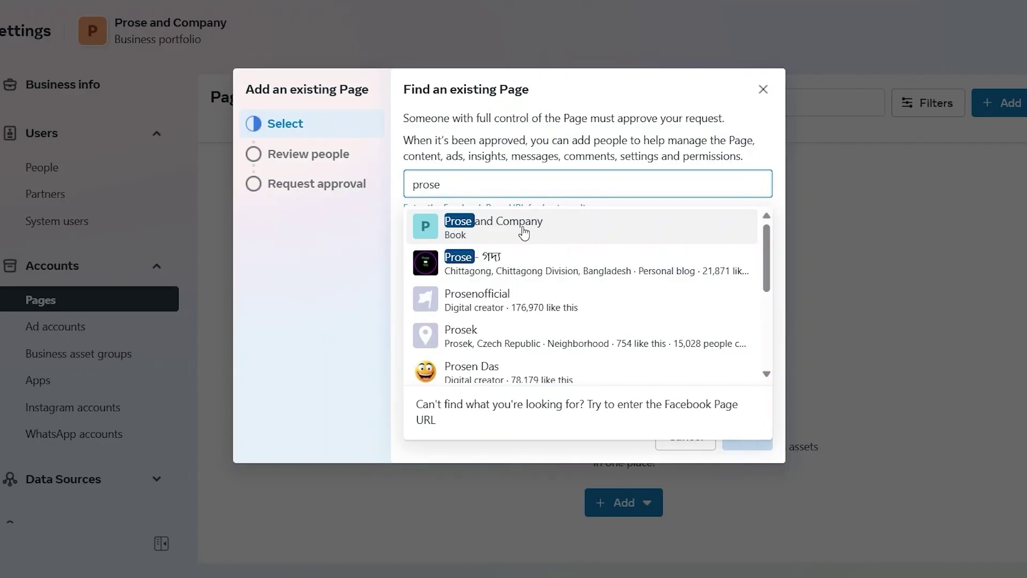
click(523, 232)
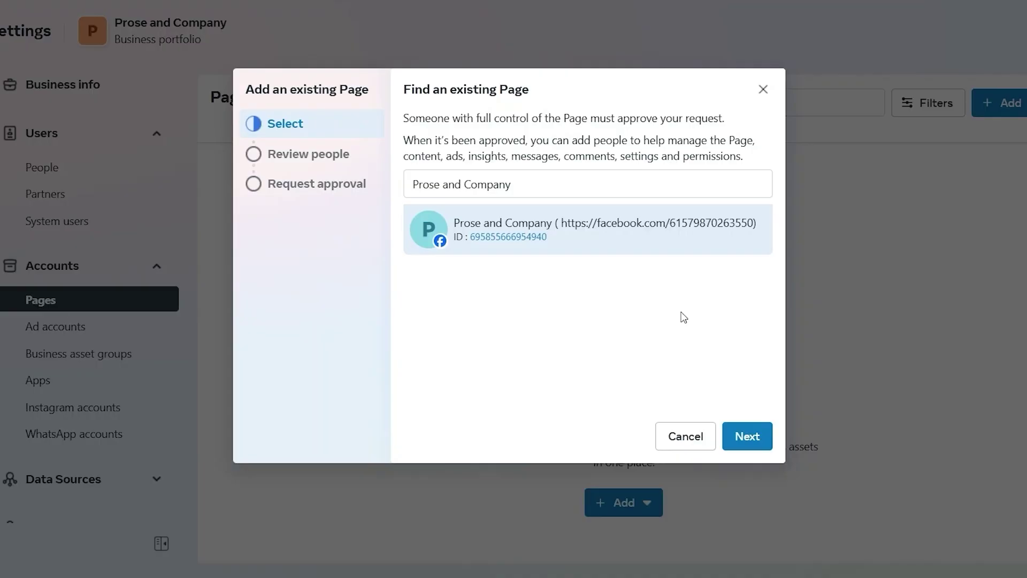
Review the people with Page access, agree to the Meta terms, and add the Prose and Company Page to the business portfolio.
click(738, 448)
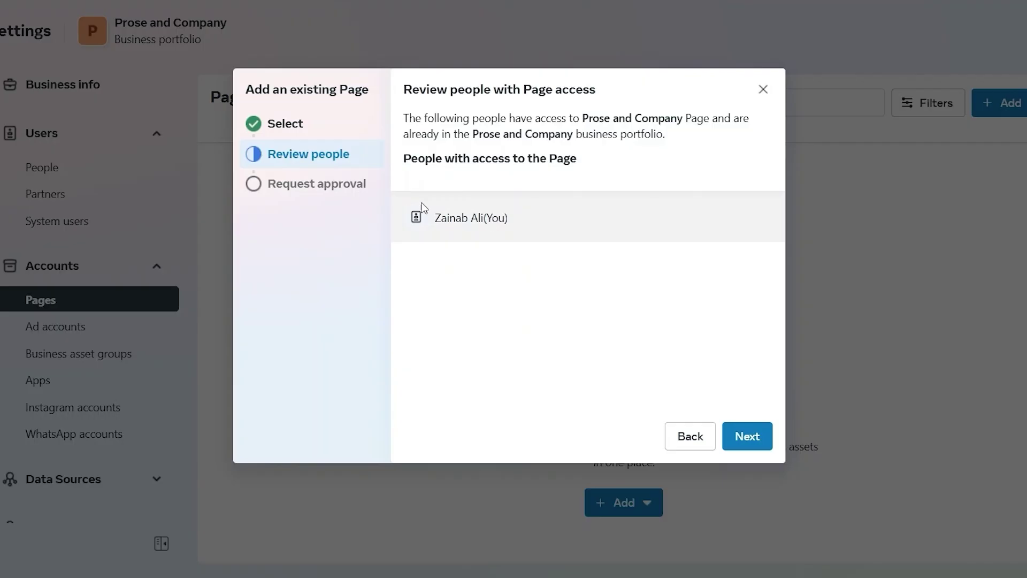
click(756, 434)
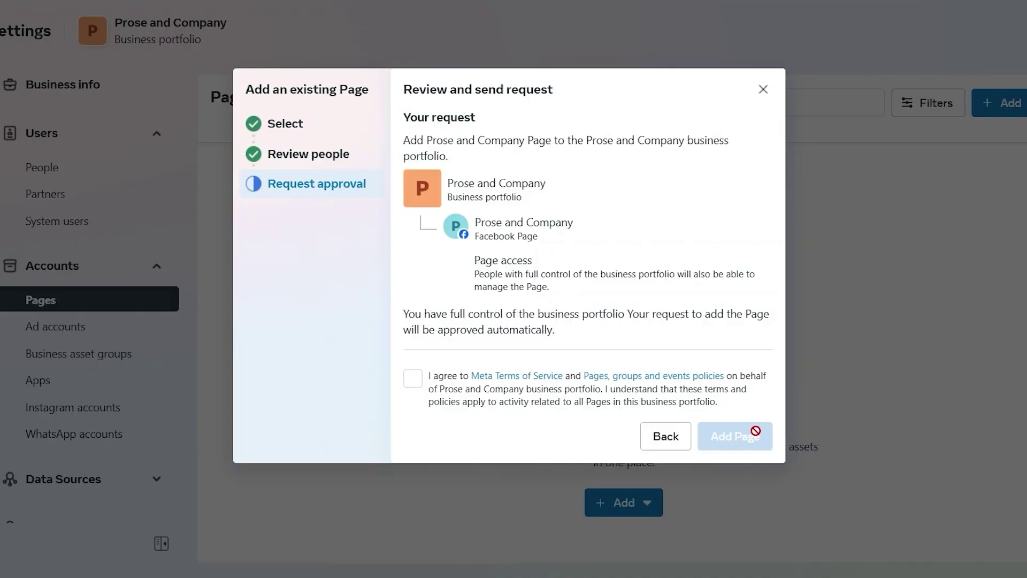
key(space)
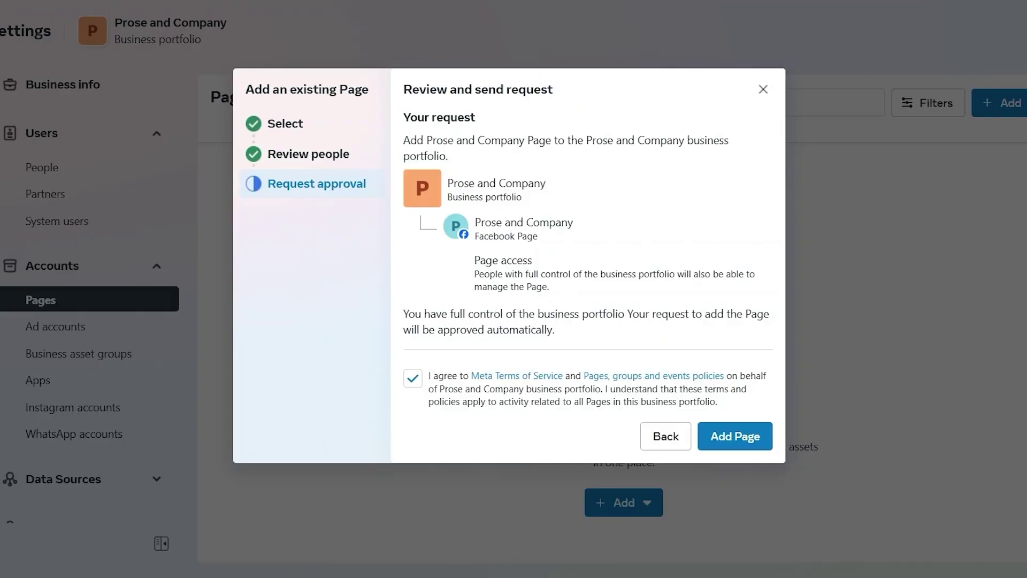
click(746, 438)
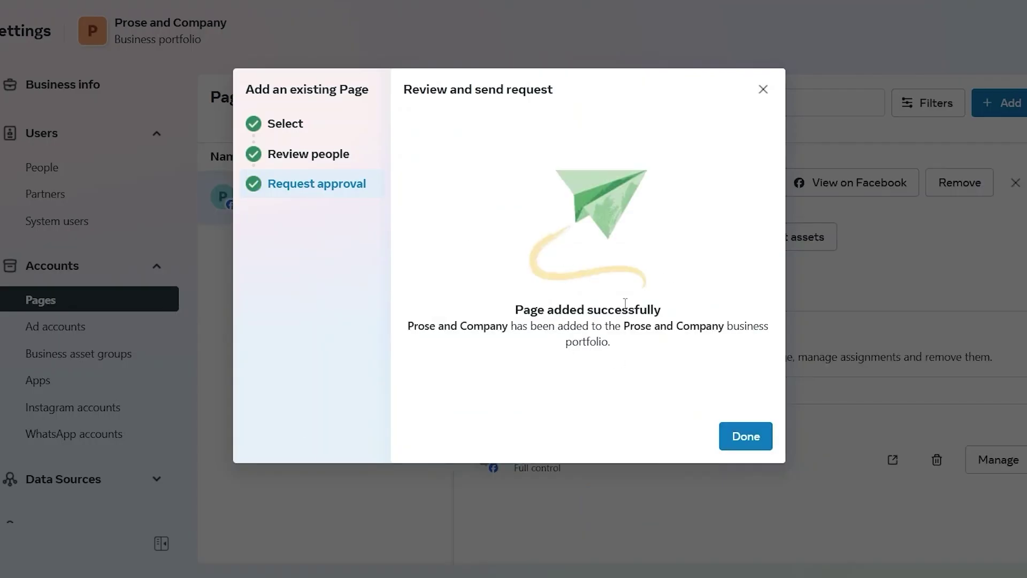
click(745, 436)
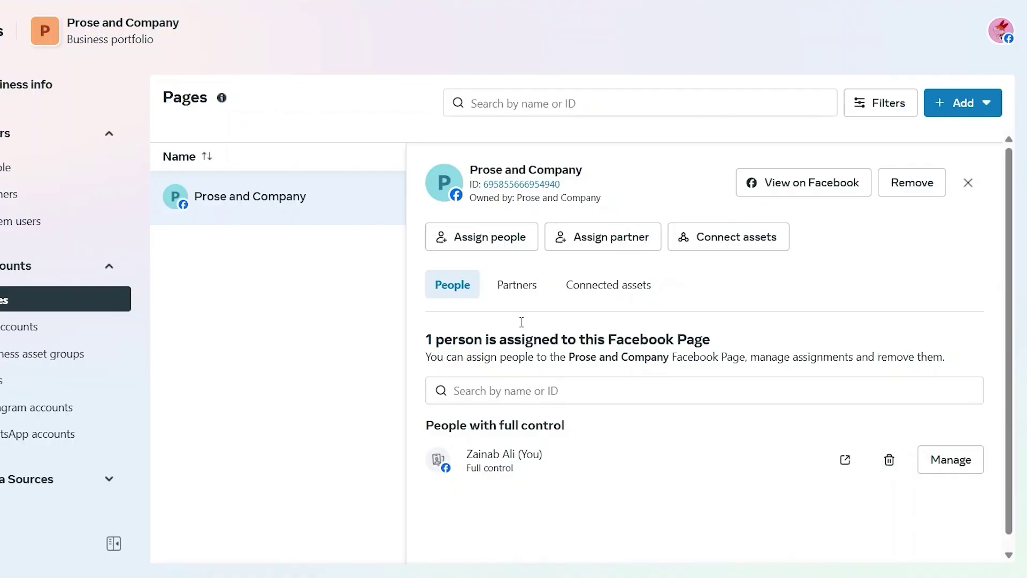
Try the Content, Community activity and Insights permissions in the Page's people assignment, switch them off, and review the other access levels.
click(500, 238)
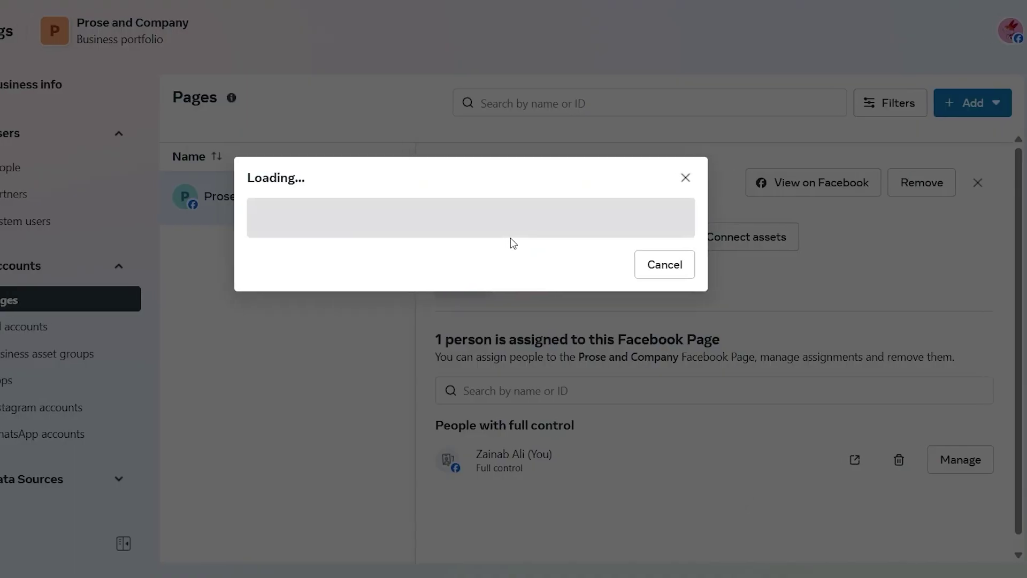
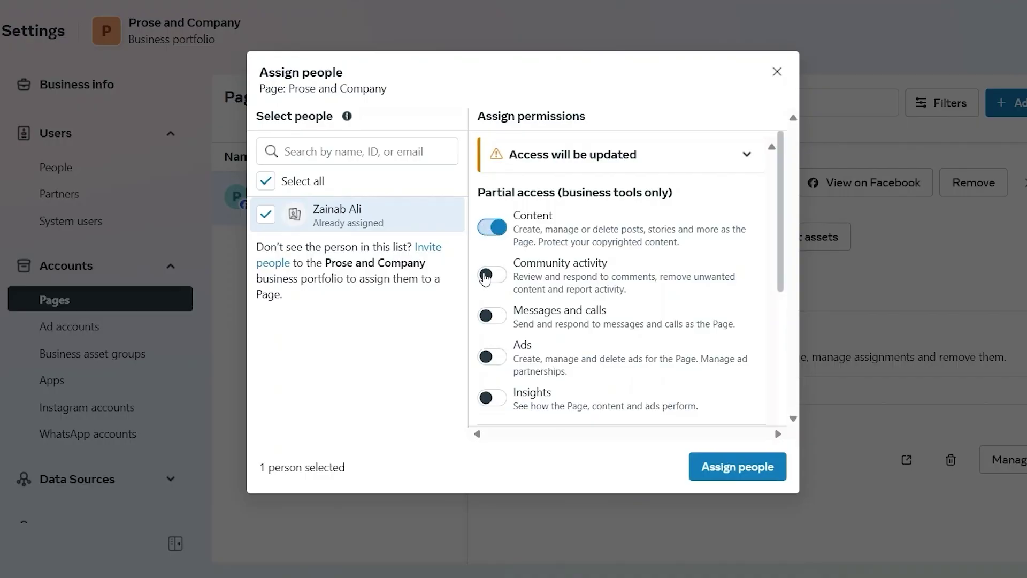
click(485, 277)
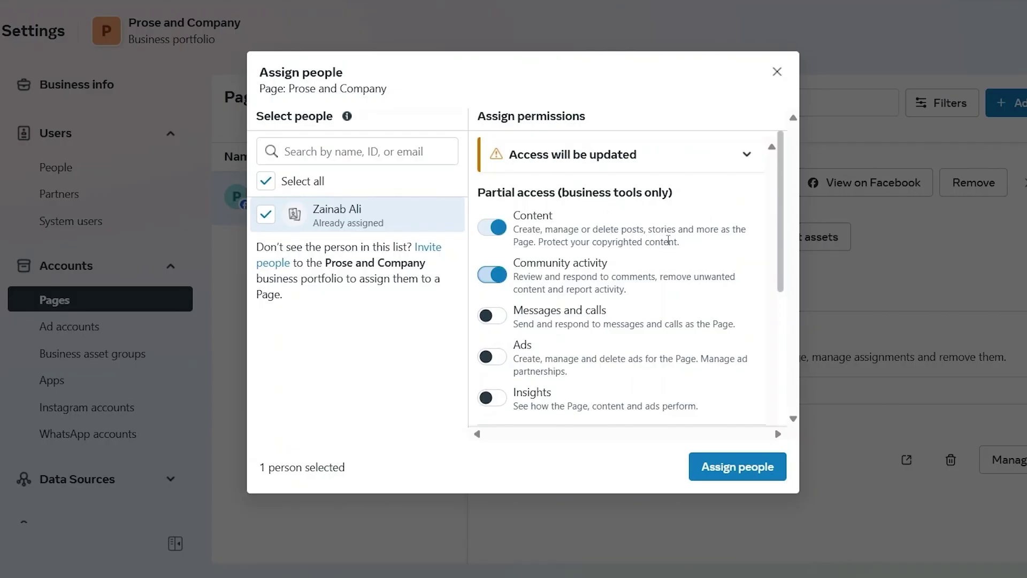
click(496, 228)
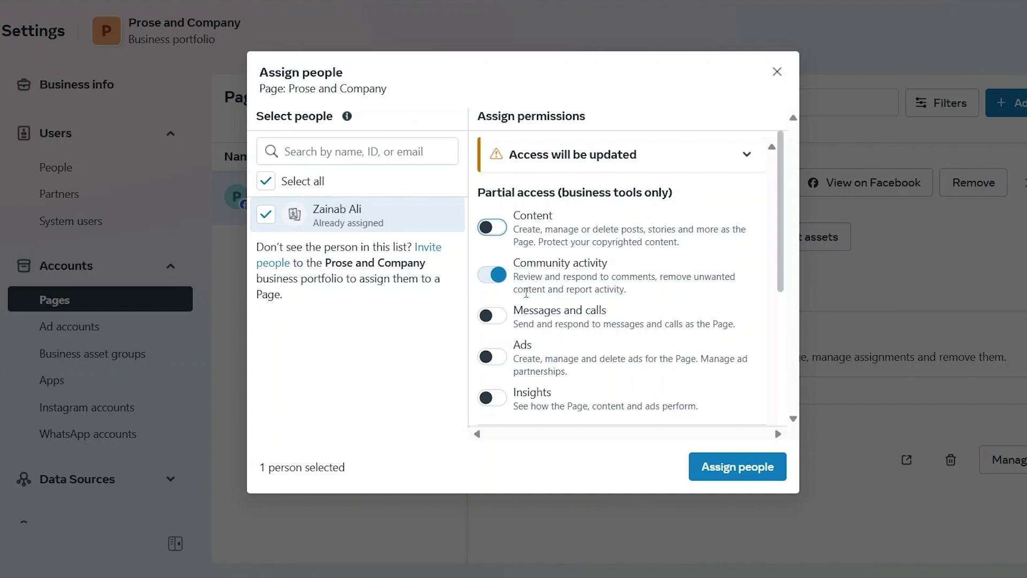
click(493, 275)
scroll(527, 321, down, 2)
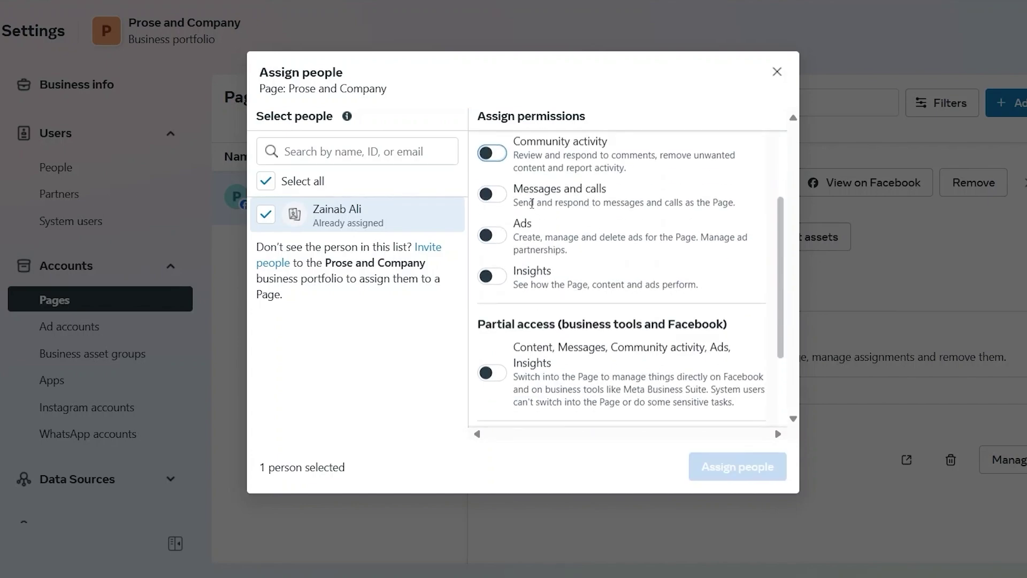
click(492, 276)
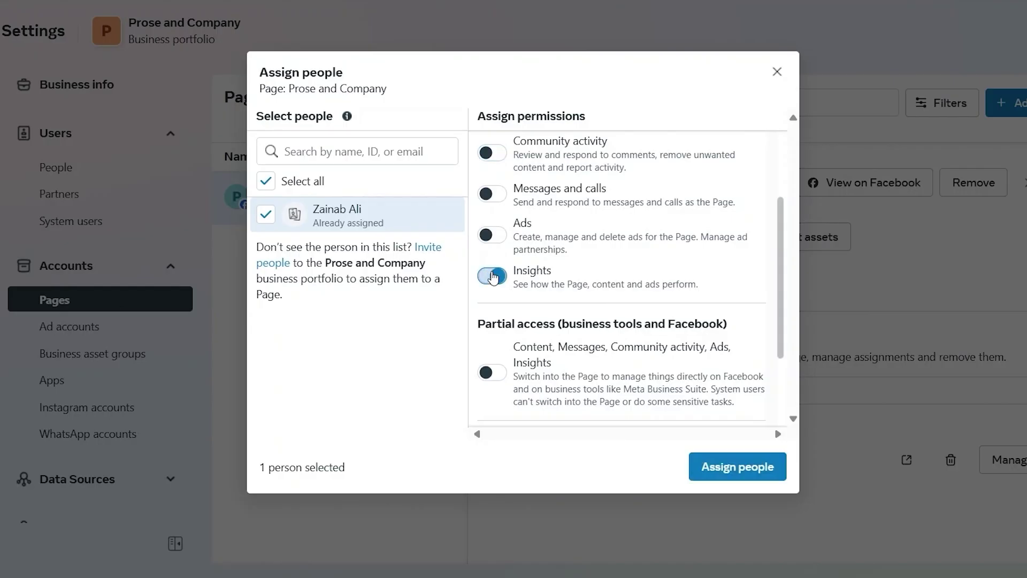
click(500, 277)
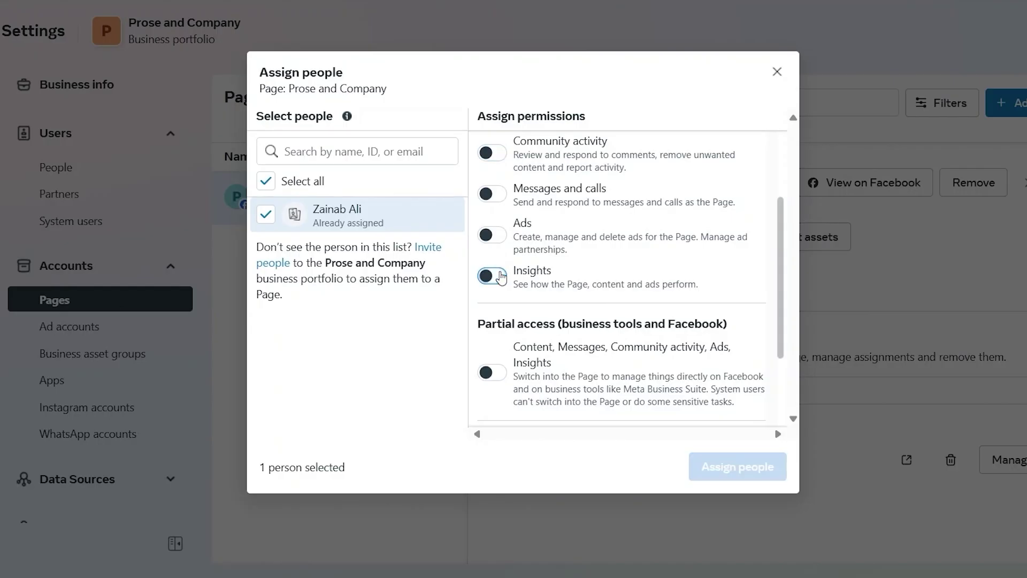
scroll(546, 329, down, 3)
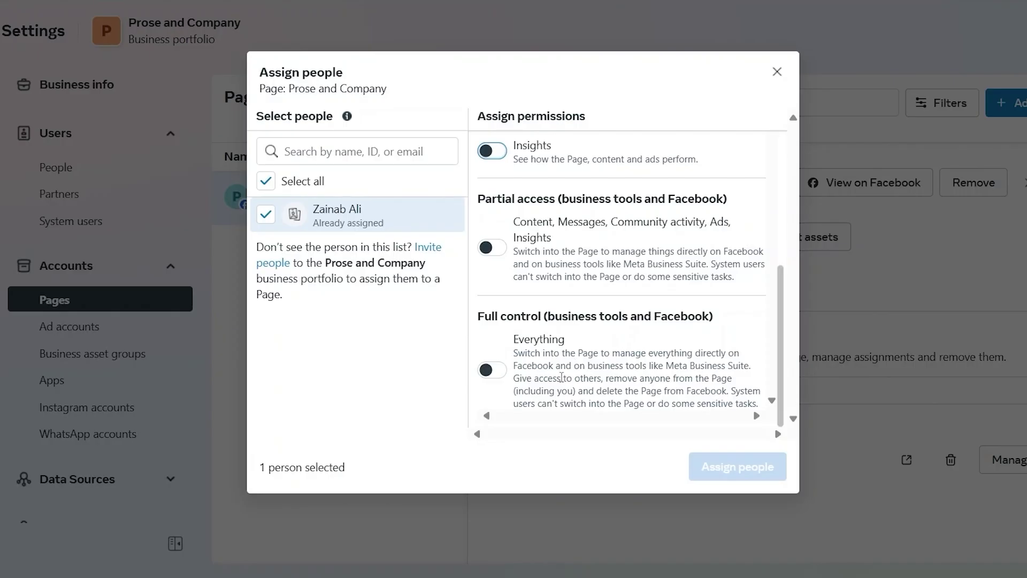
scroll(597, 297, up, 5)
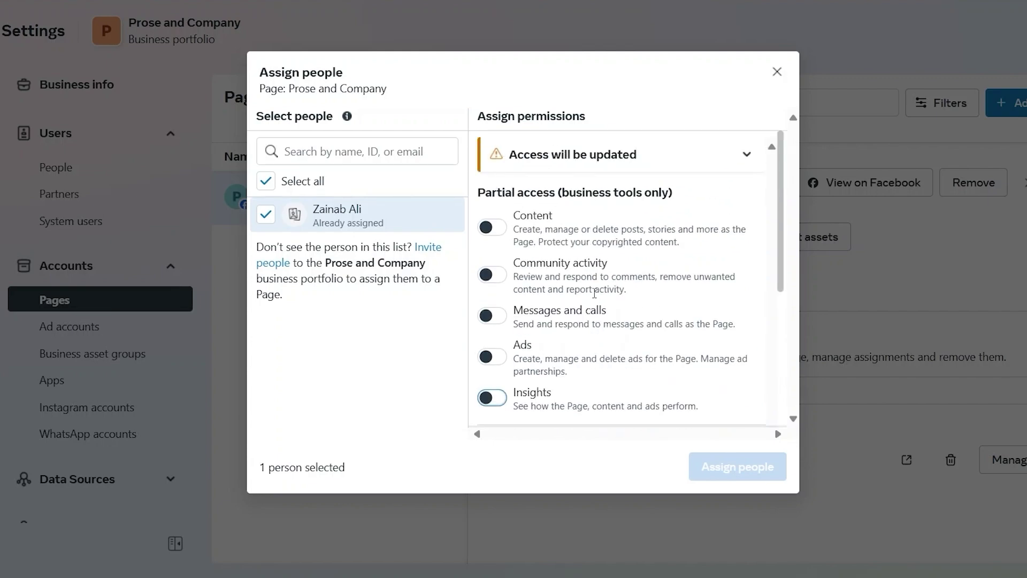
scroll(595, 293, down, 5)
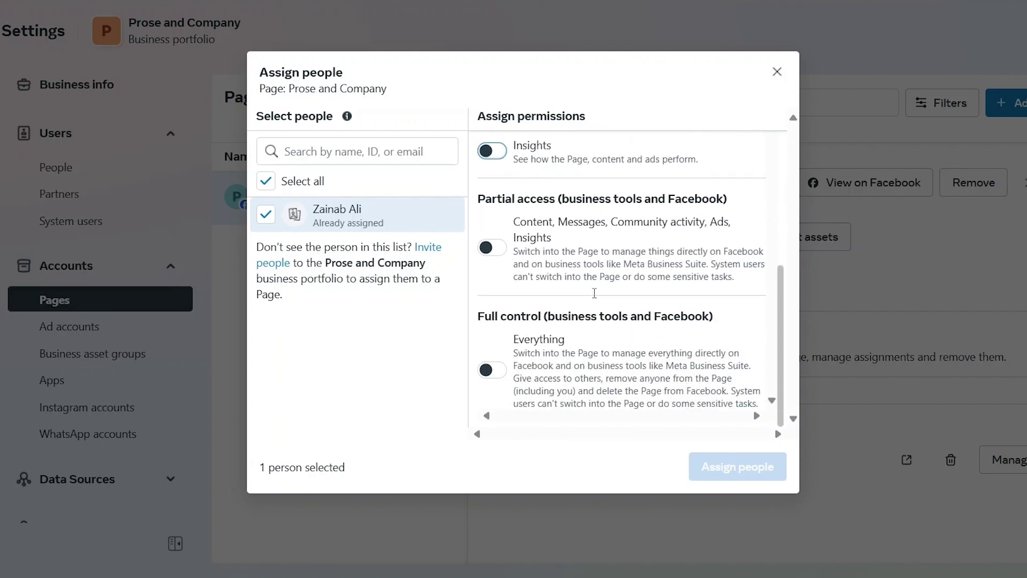
Try full control of Everything for the selected person, switch it off, and close the people assignment without assigning anyone.
click(488, 371)
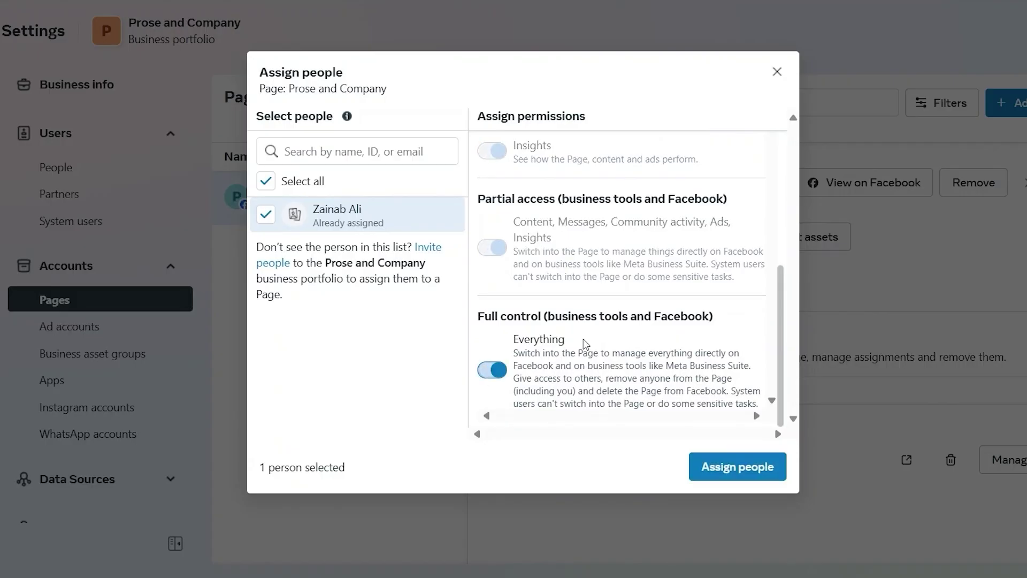
scroll(583, 338, up, 4)
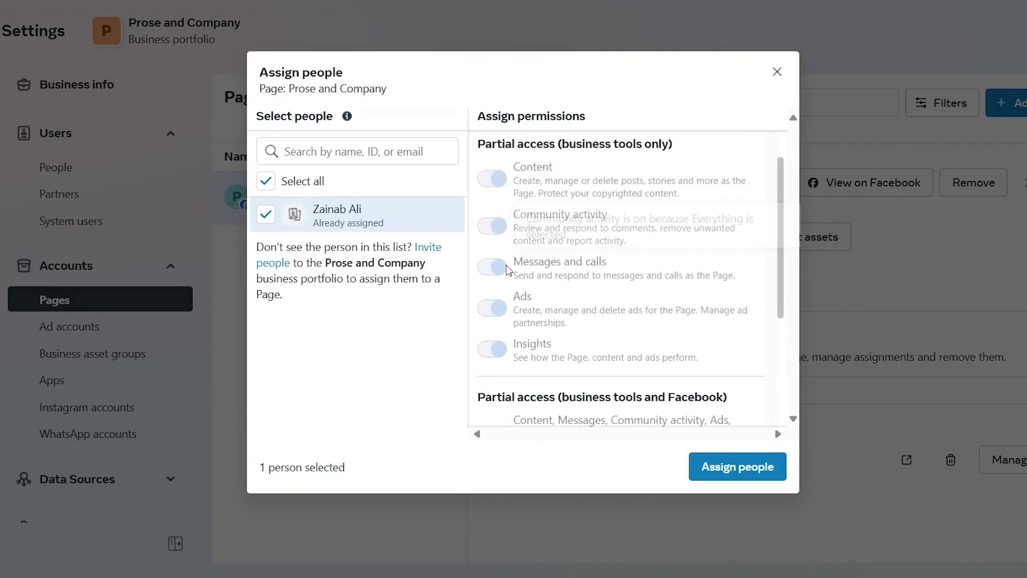
scroll(518, 311, down, 4)
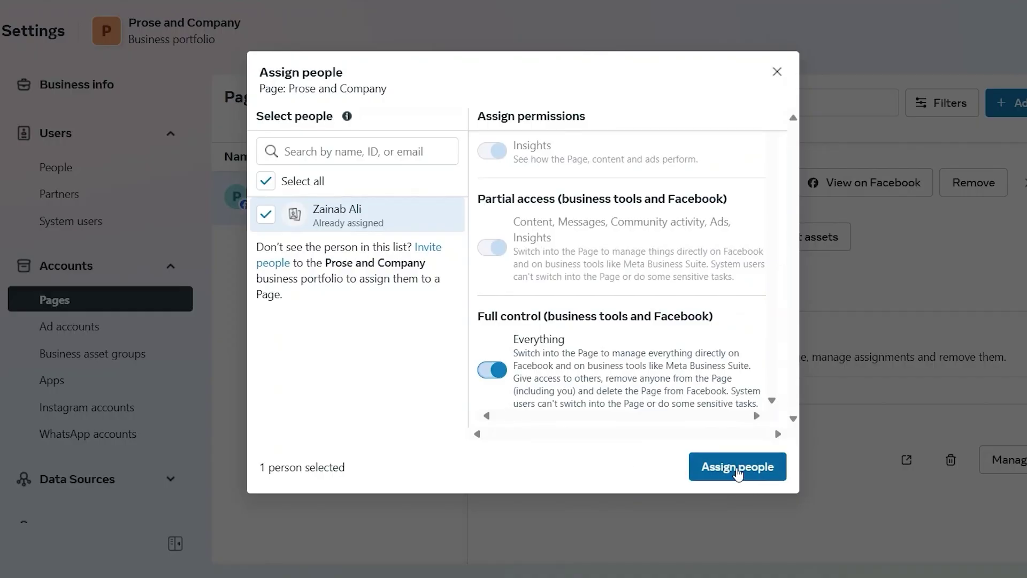
click(492, 369)
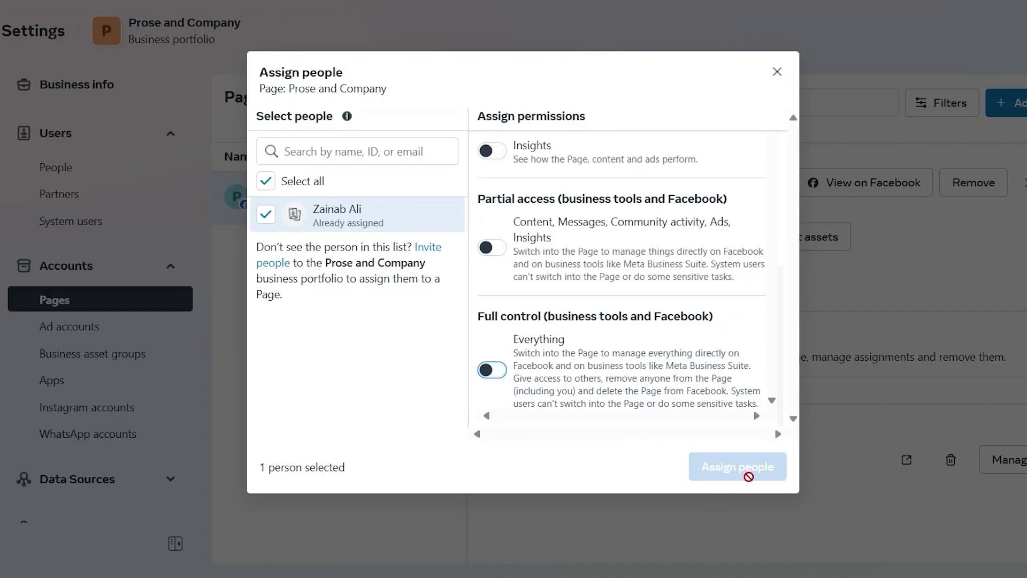
mouse_move(690, 476)
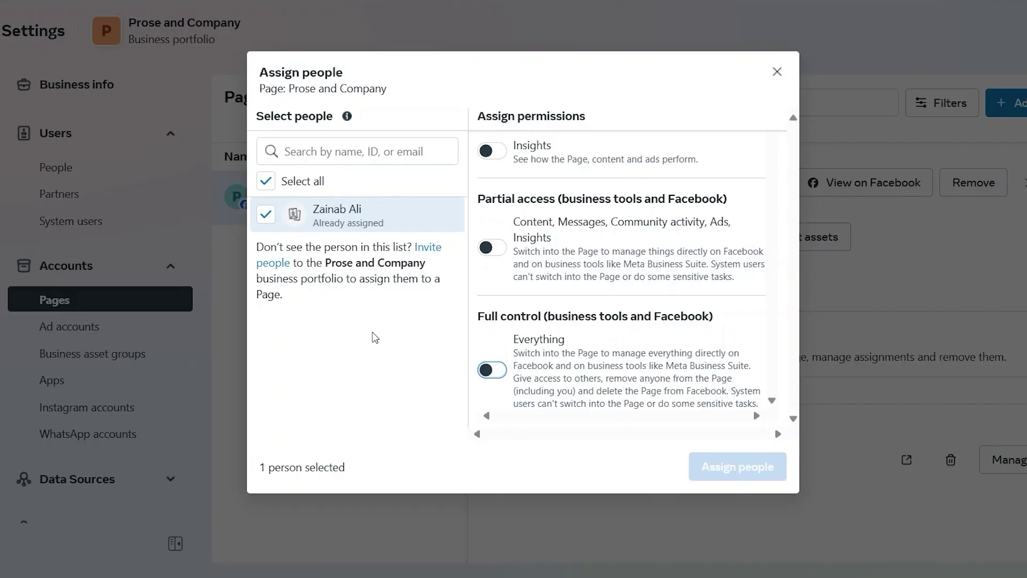
click(777, 71)
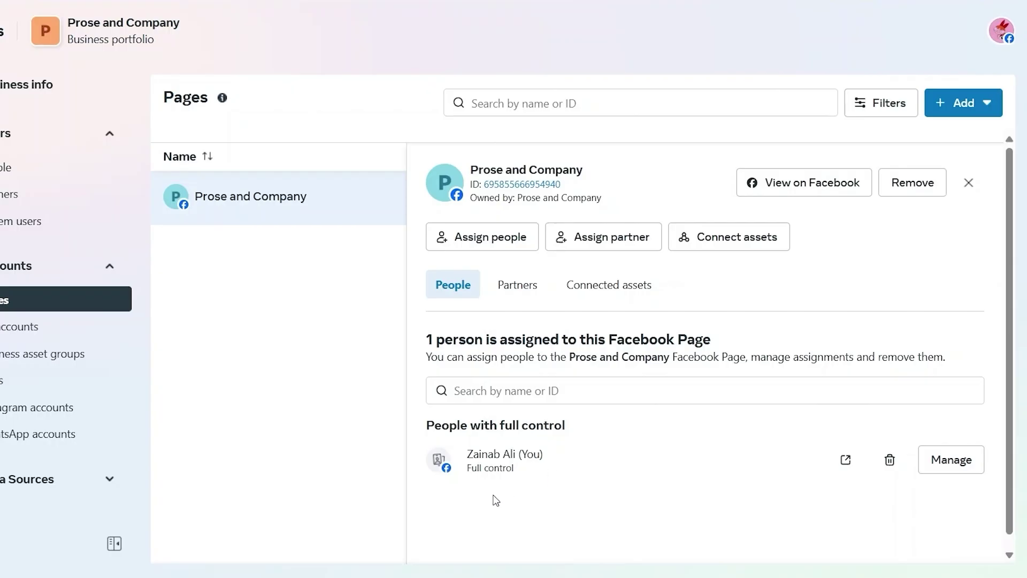
scroll(508, 459, down, 1)
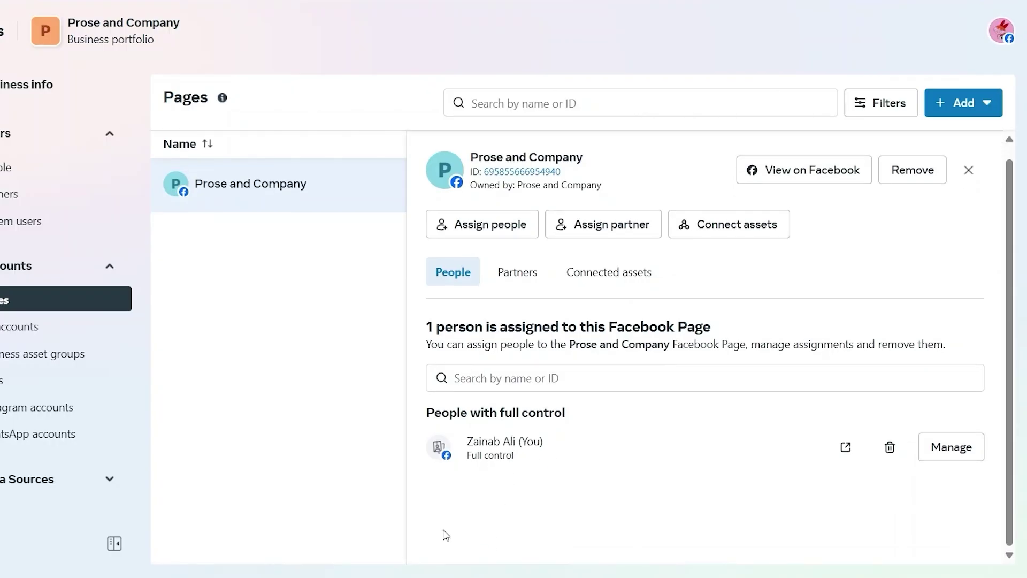